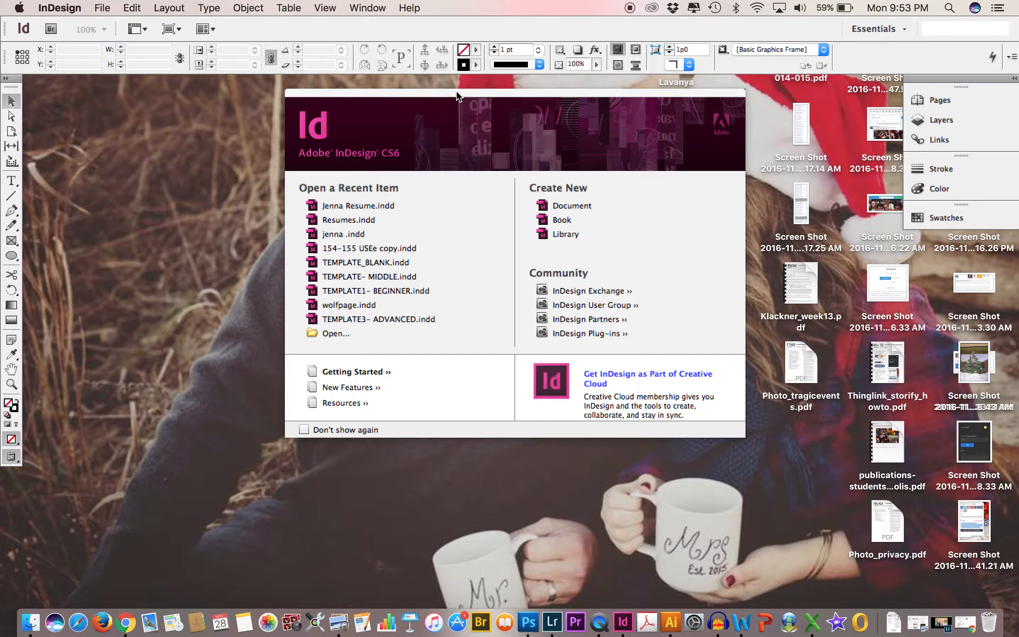
# Look up the Adobe InDesign CS6 application in the Applications folder in Finder and close the Finder window.
pyautogui.moveTo(447, 92); pyautogui.dragTo(461, 112)
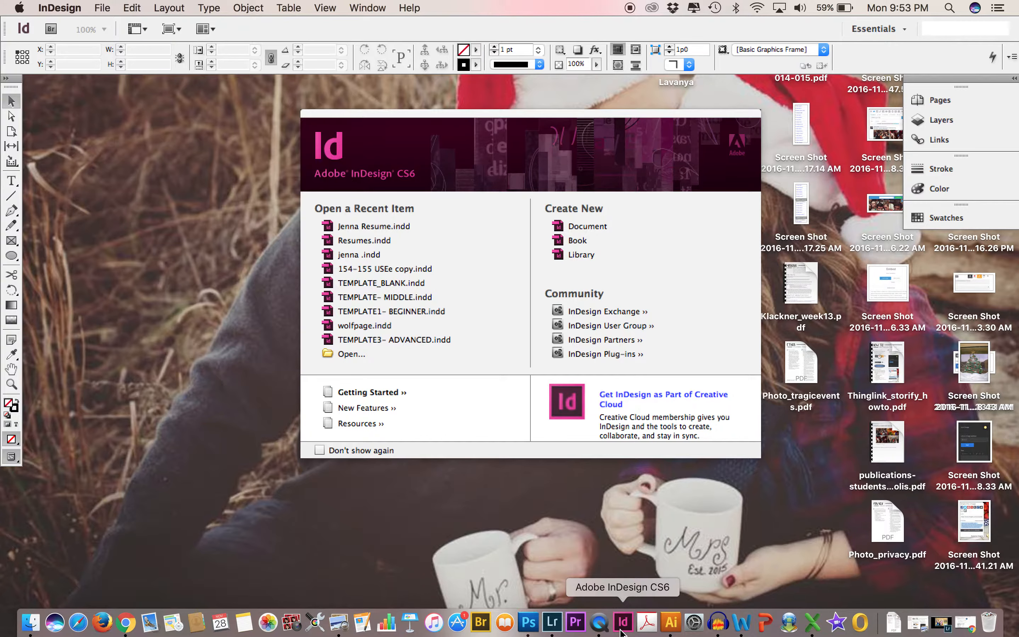
pyautogui.click(30, 622)
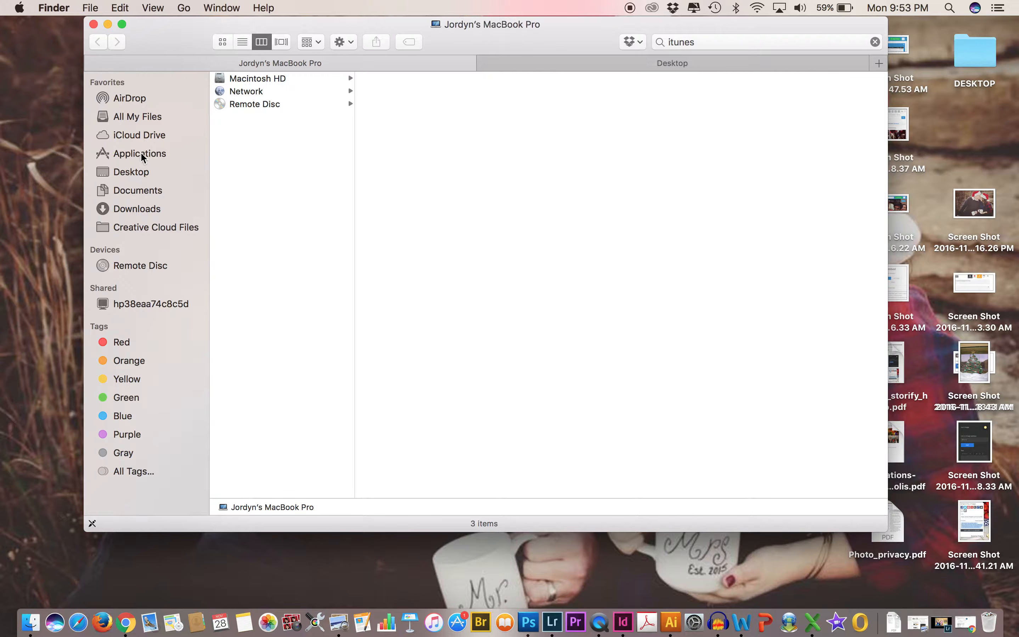
pyautogui.click(140, 152)
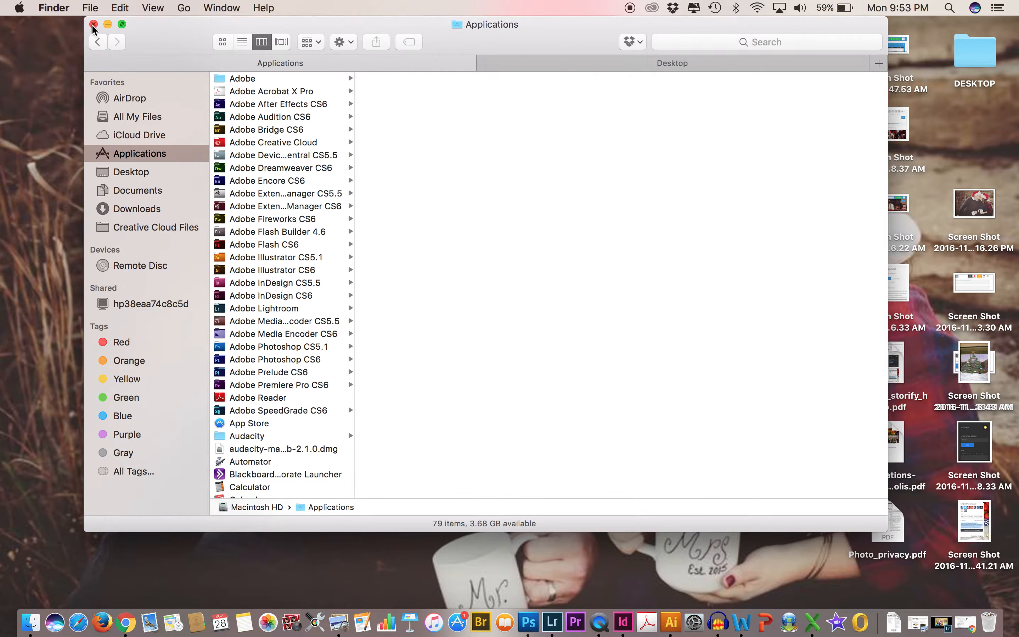
pyautogui.click(273, 297)
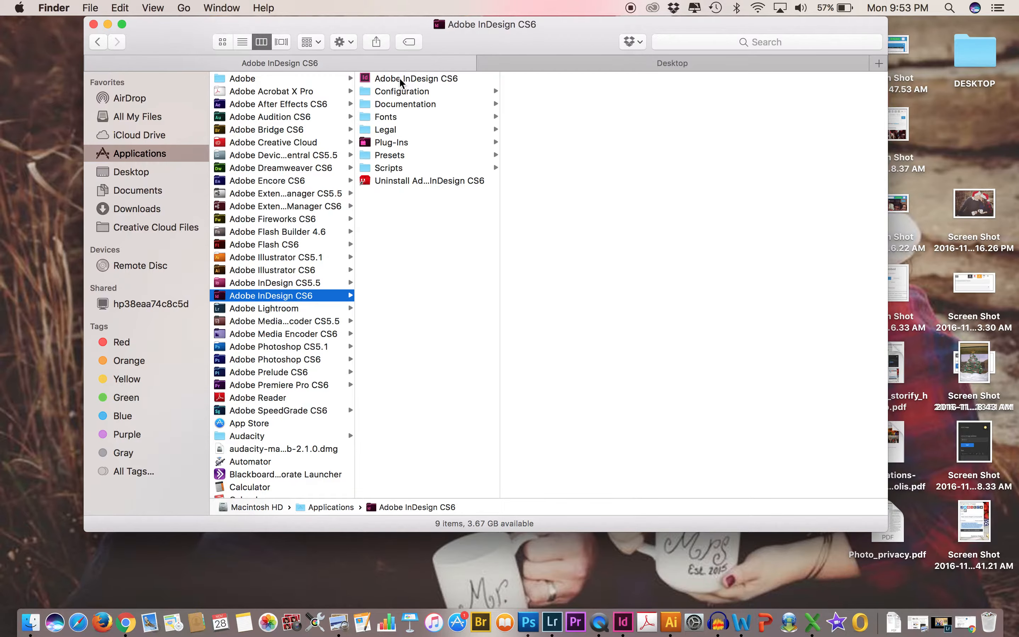
pyautogui.click(93, 24)
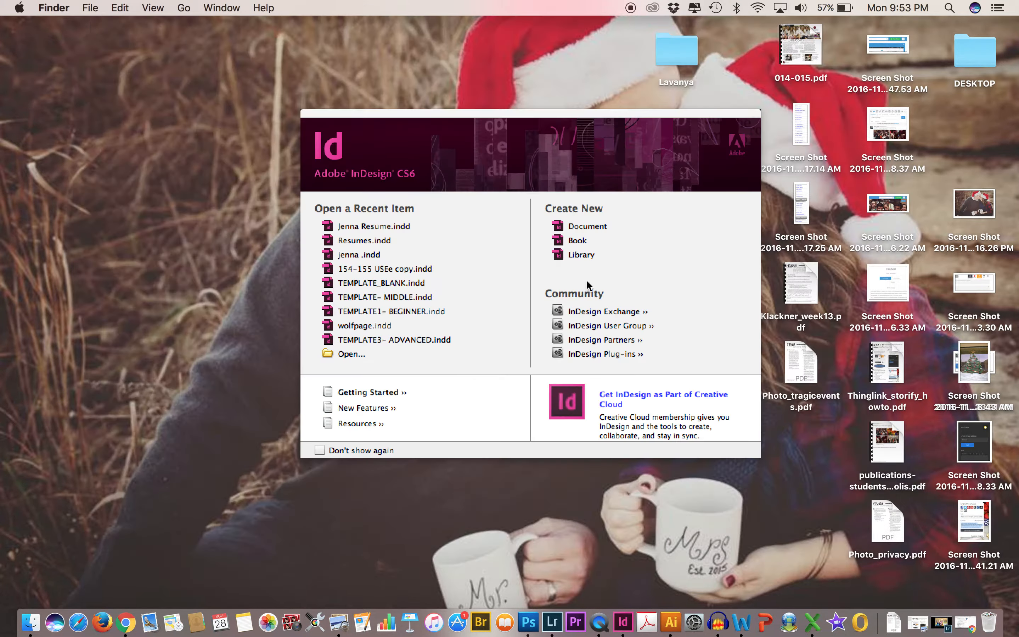
# Create a new one-page Letter print document with facing pages, one column and 3p0 margins from the Default preset.
pyautogui.moveTo(433, 117); pyautogui.dragTo(441, 90)
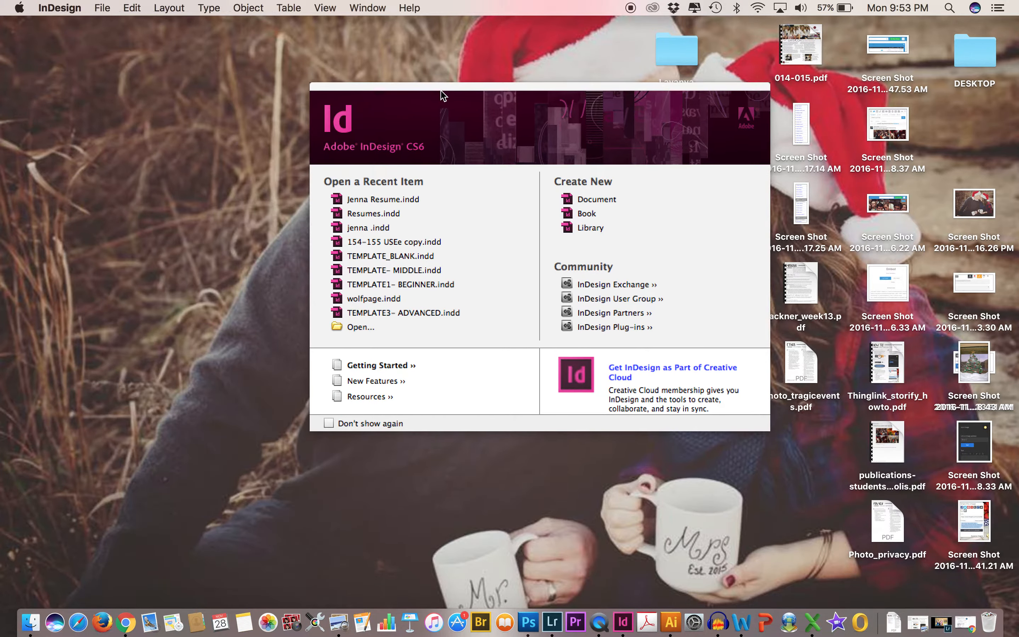
pyautogui.click(100, 8)
pyautogui.moveTo(198, 32)
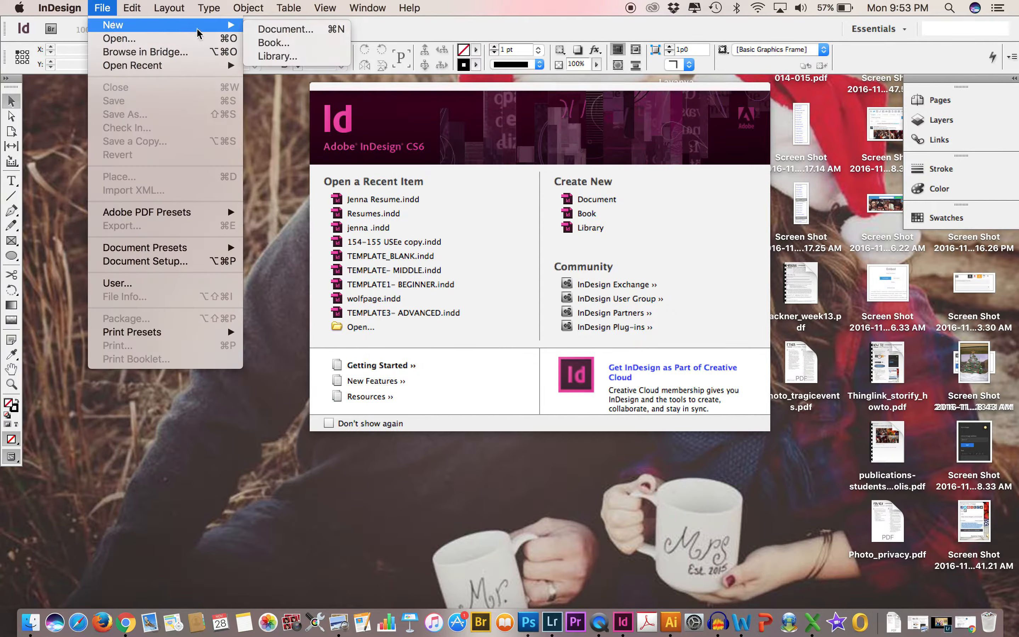
pyautogui.click(271, 30)
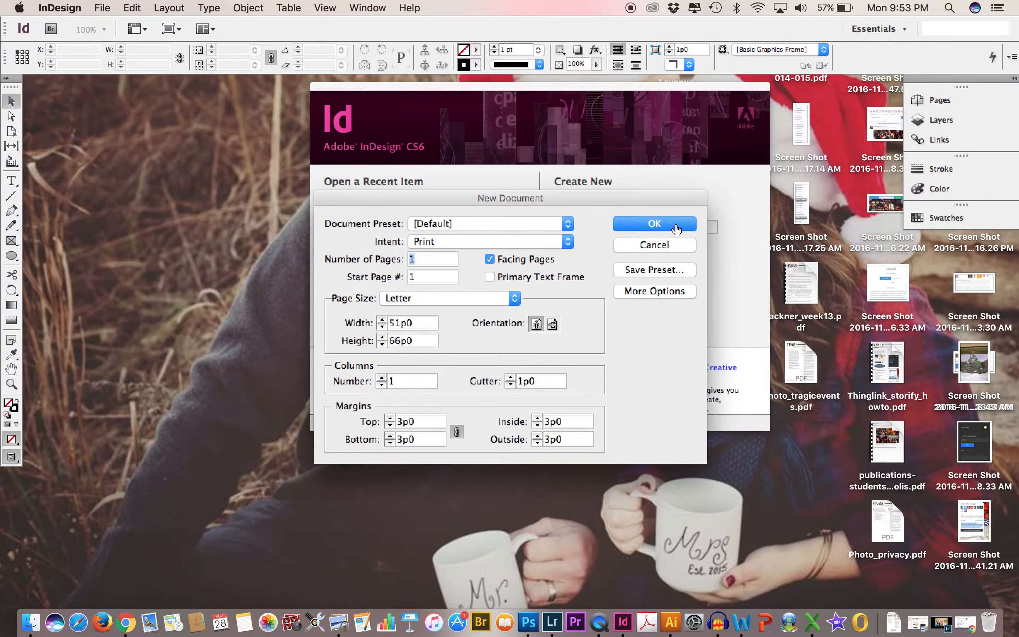
pyautogui.click(676, 230)
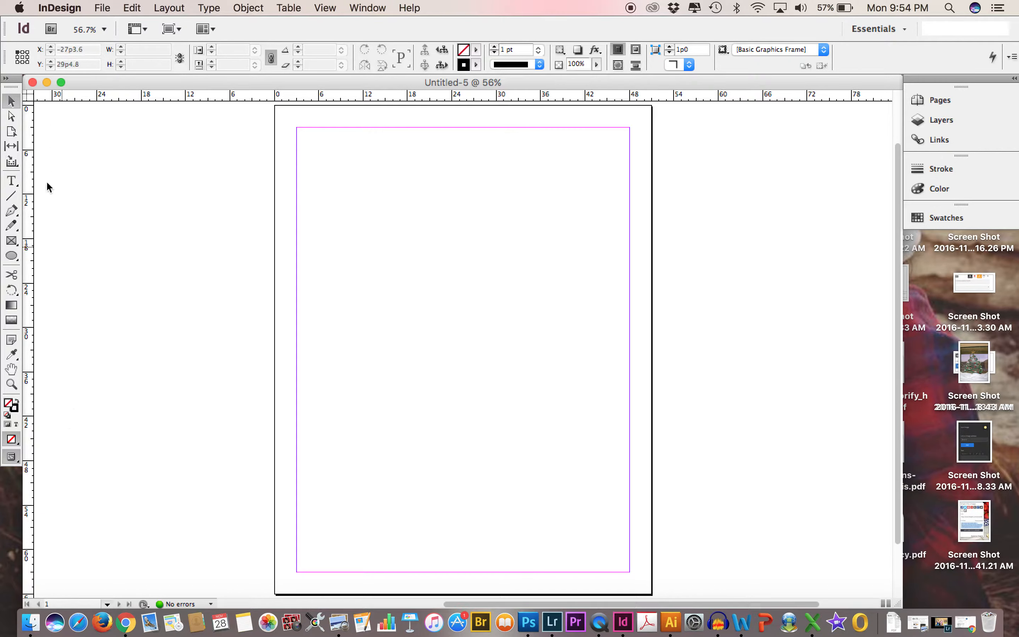
# Draw a text frame about 45p0 by 12p4 near the page's upper margin, enter filler text and replace it with the person's full name.
pyautogui.click(9, 181)
pyautogui.moveTo(297, 135); pyautogui.dragTo(631, 226)
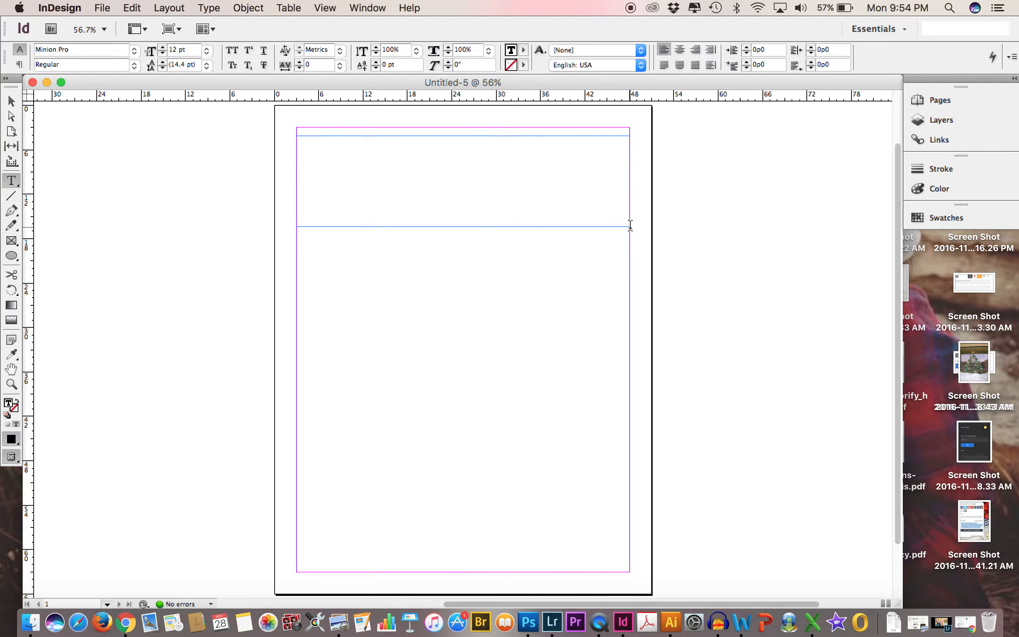
pyautogui.write('kjsdkfjalkdja;')
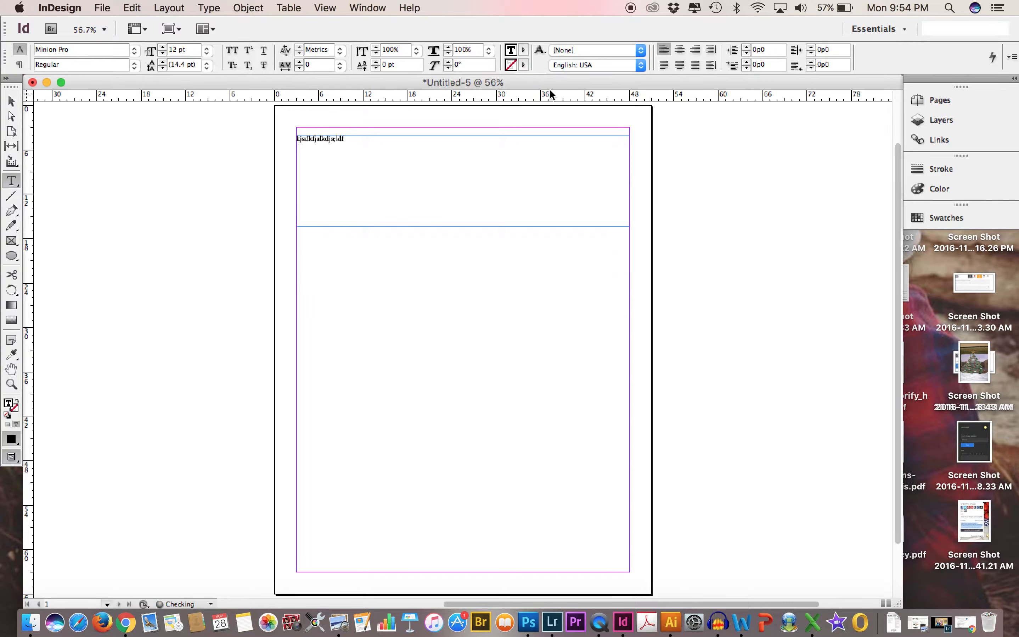
pyautogui.write('ldf')
pyautogui.moveTo(354, 137); pyautogui.dragTo(266, 137)
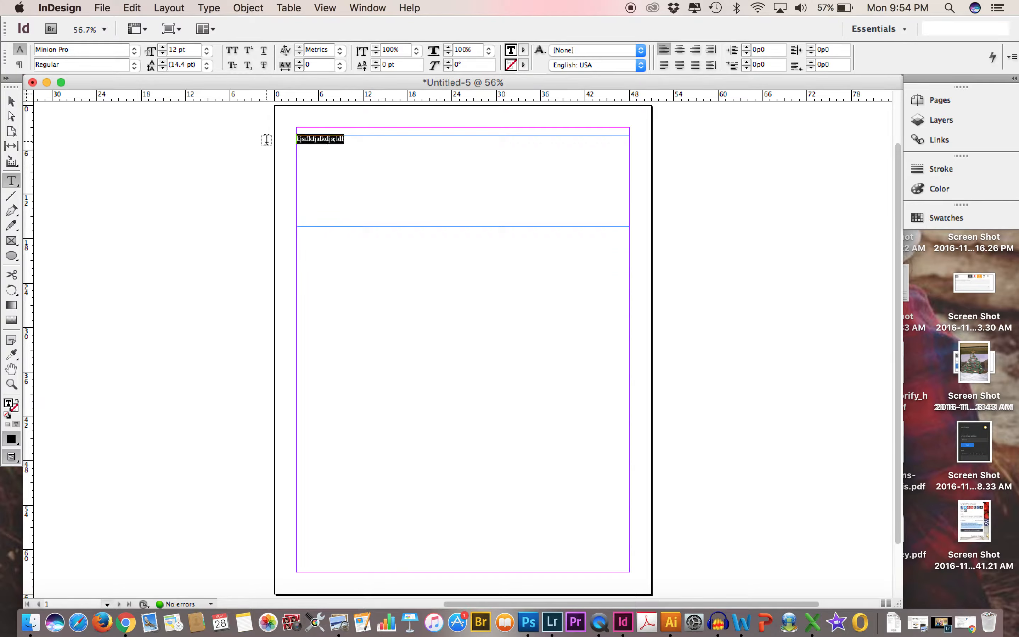
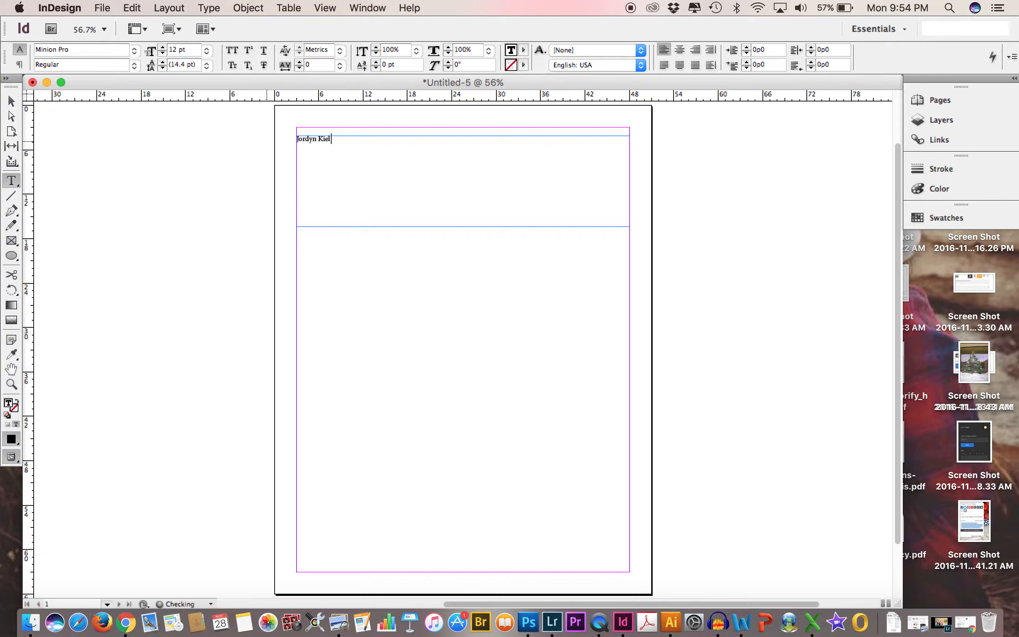
# Format the name text in Arial Regular at 24 pt.
pyautogui.moveTo(336, 139); pyautogui.dragTo(294, 137)
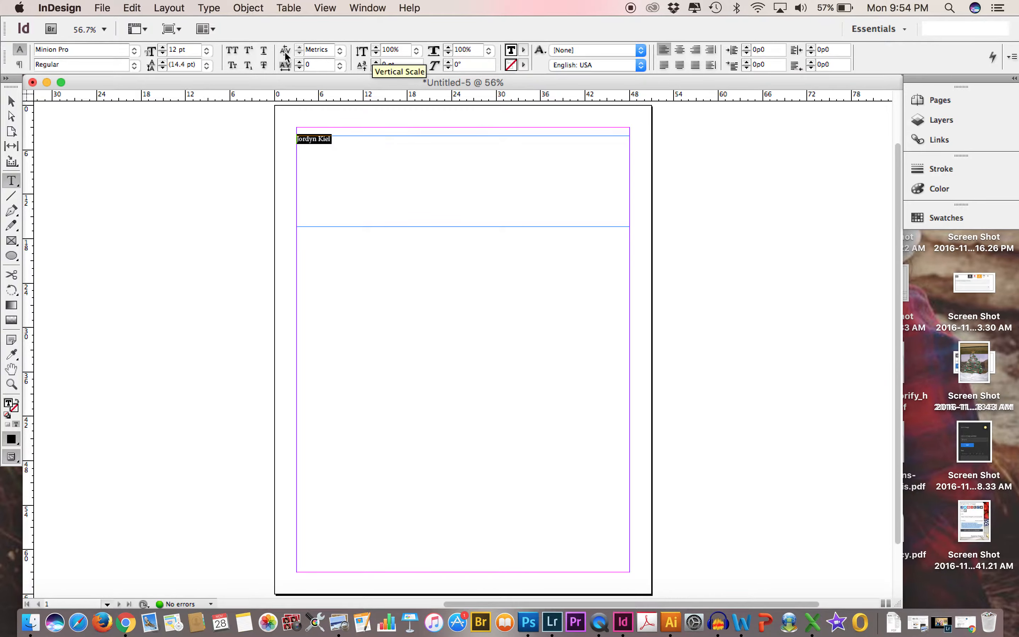
pyautogui.click(134, 50)
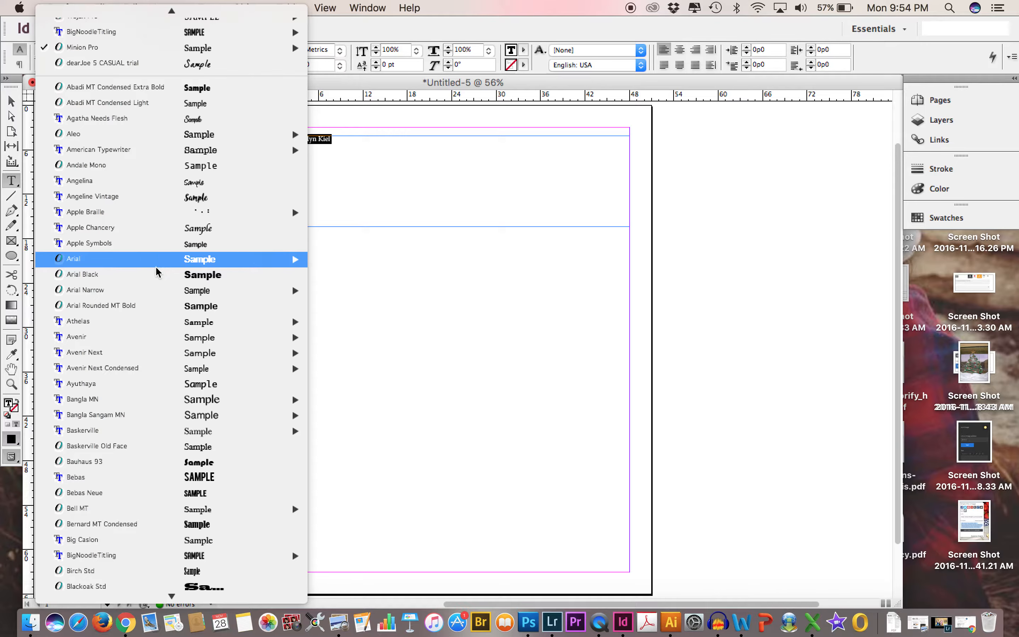
pyautogui.moveTo(287, 259)
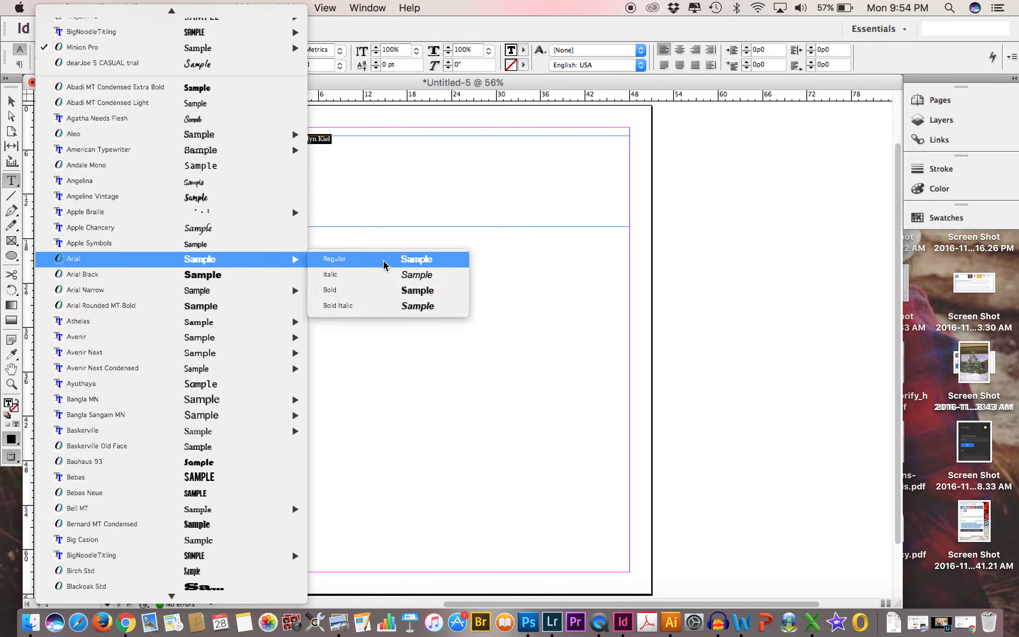
pyautogui.click(406, 265)
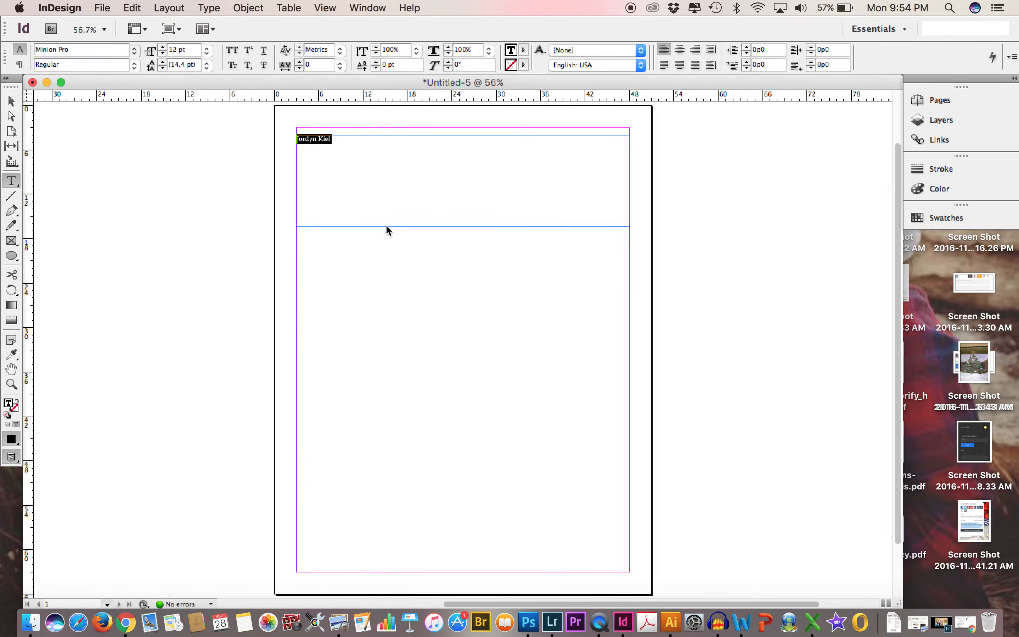
pyautogui.click(207, 50)
pyautogui.click(209, 193)
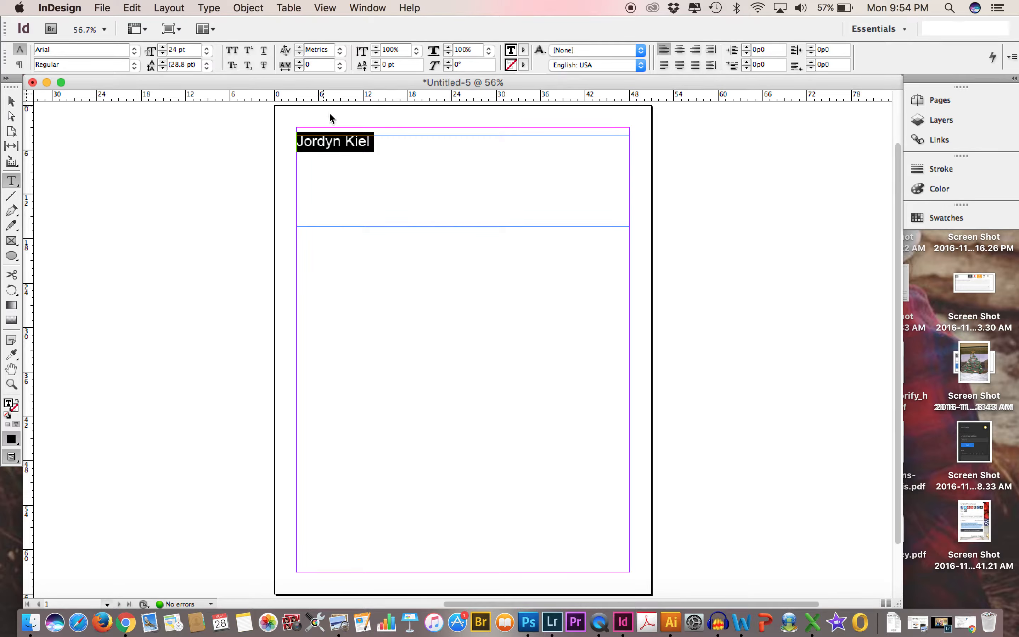
# Shorten the name's text frame from its lower edge to about 4p4 high and deselect it.
pyautogui.click(9, 101)
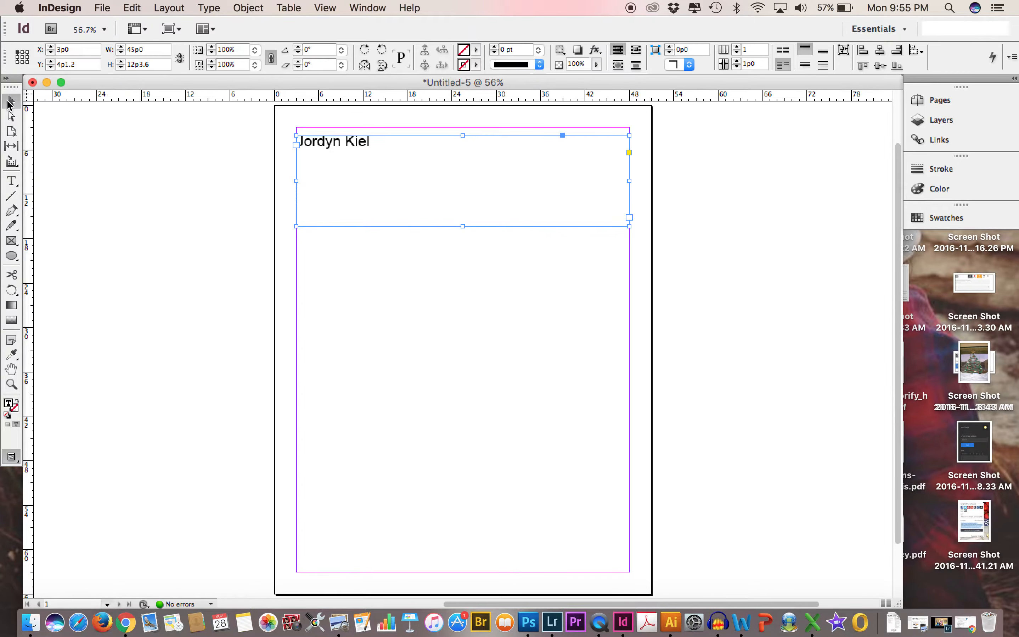
pyautogui.click(383, 260)
pyautogui.click(400, 203)
pyautogui.moveTo(463, 226); pyautogui.dragTo(454, 168)
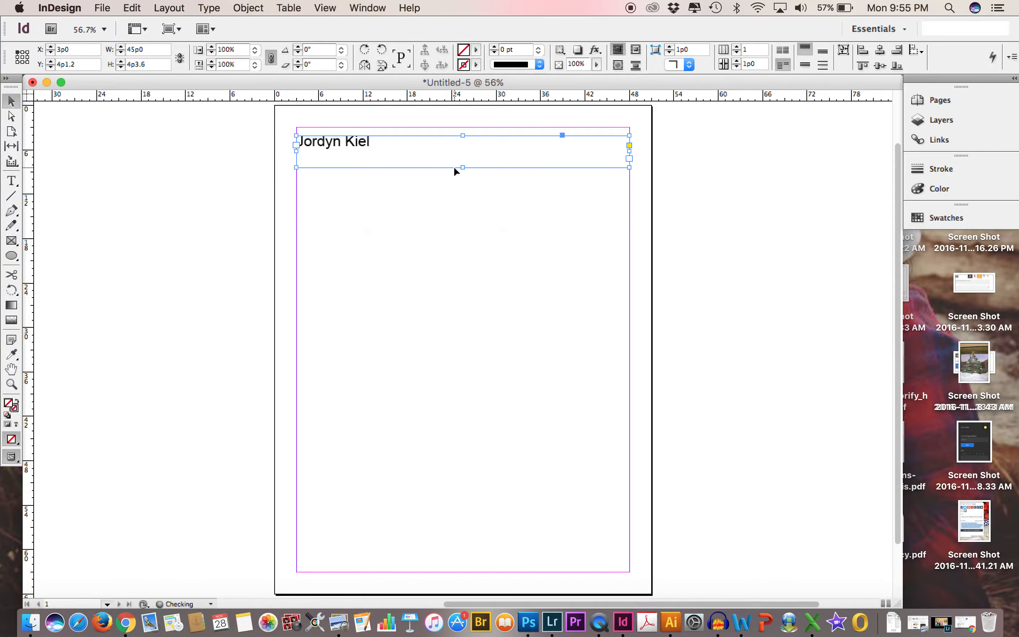
pyautogui.click(159, 186)
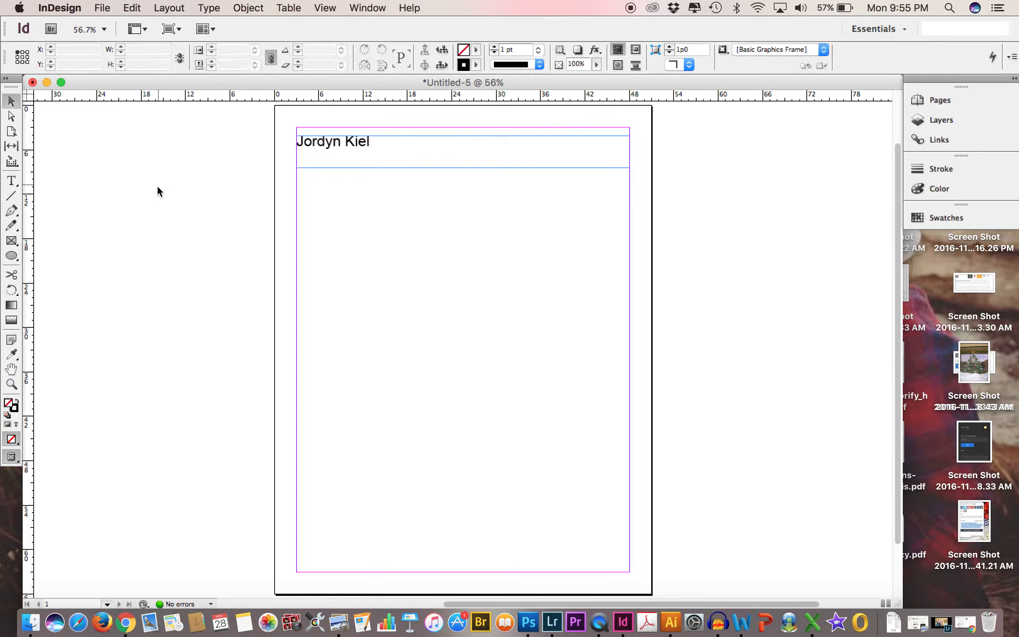
# Draw a horizontal line about 44p6 long between the side margins, below the name frame at about Y 18p5.5.
pyautogui.click(15, 196)
pyautogui.click(8, 201)
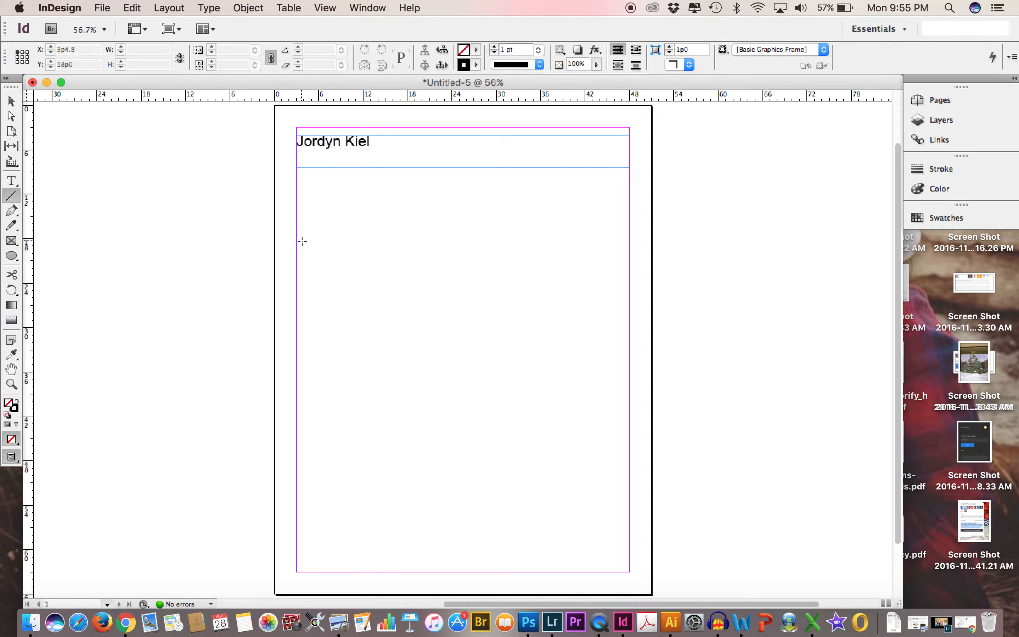
pyautogui.moveTo(297, 242)
pyautogui.mouseDown()
pyautogui.moveTo(487, 253)
pyautogui.moveTo(589, 248)
pyautogui.moveTo(617, 234)
pyautogui.moveTo(625, 242)
pyautogui.mouseUp()
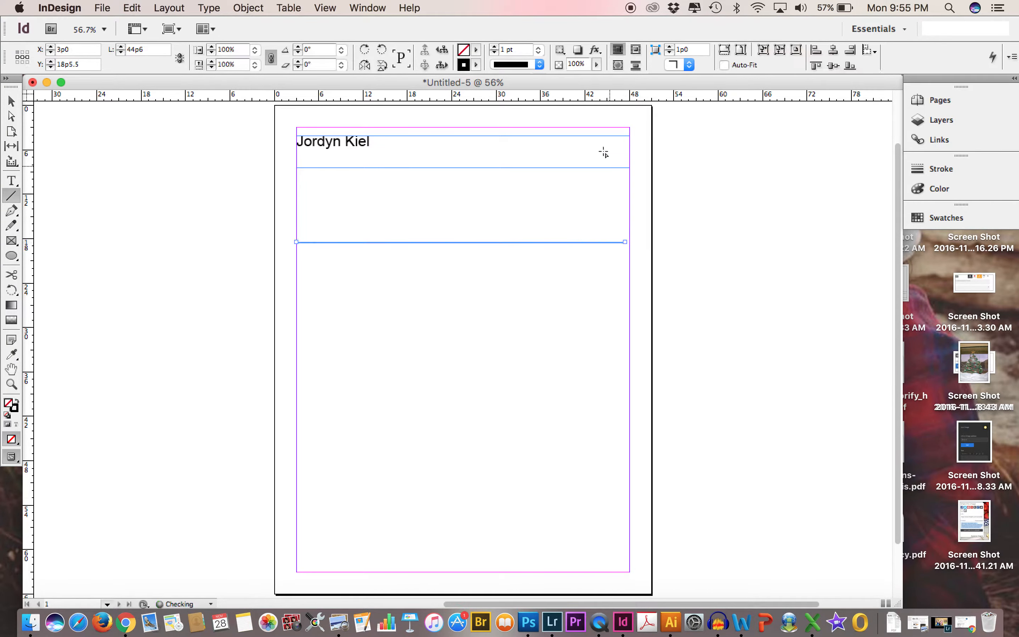
# Apply the White Diamond stroke type to the horizontal line after trying Thin - Thin.
pyautogui.click(540, 65)
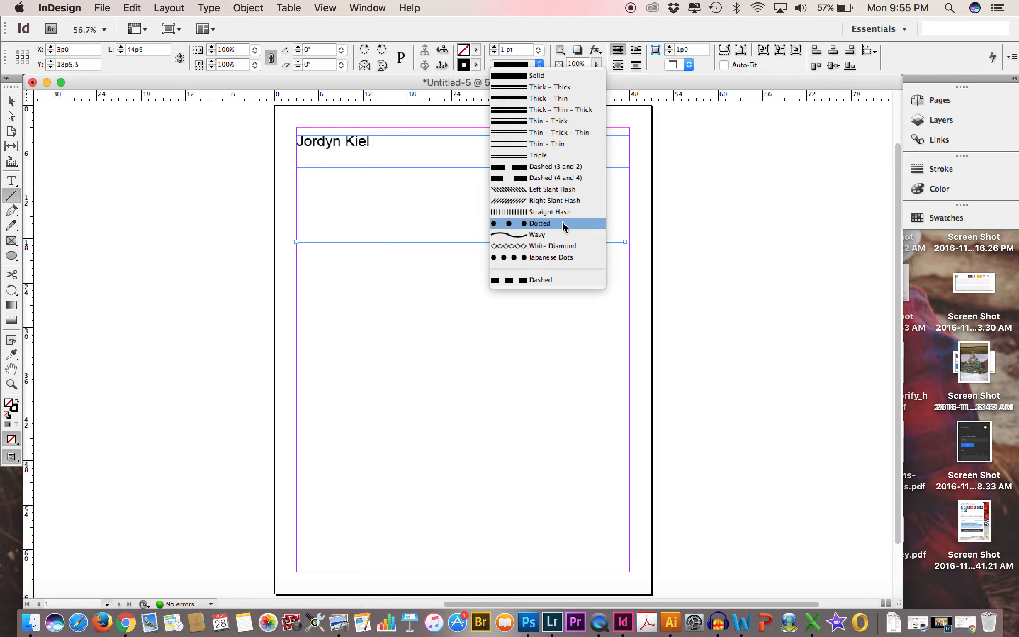
pyautogui.click(542, 145)
pyautogui.click(540, 65)
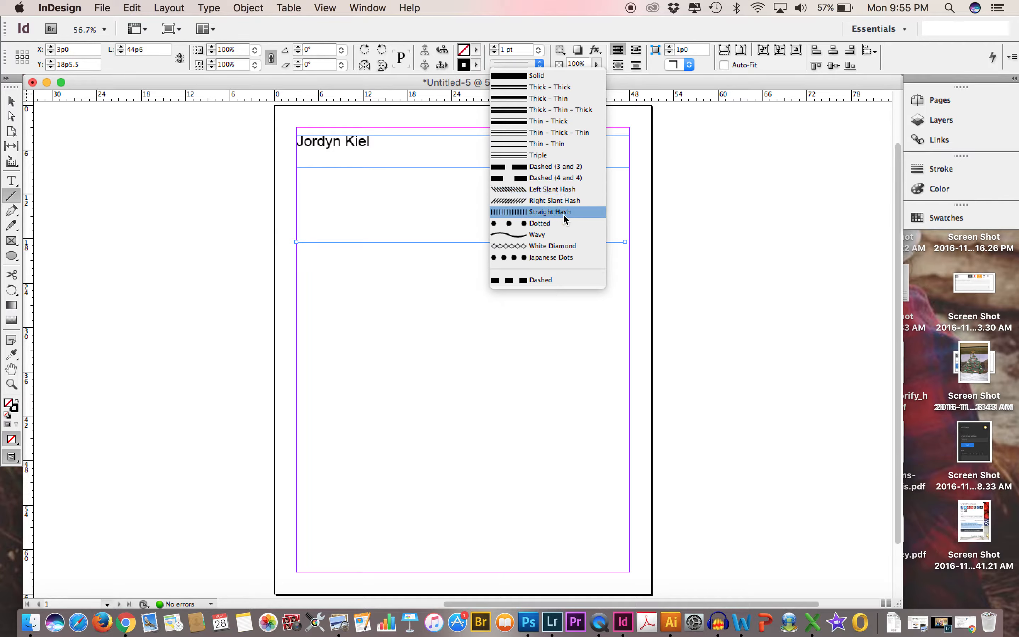
pyautogui.click(562, 248)
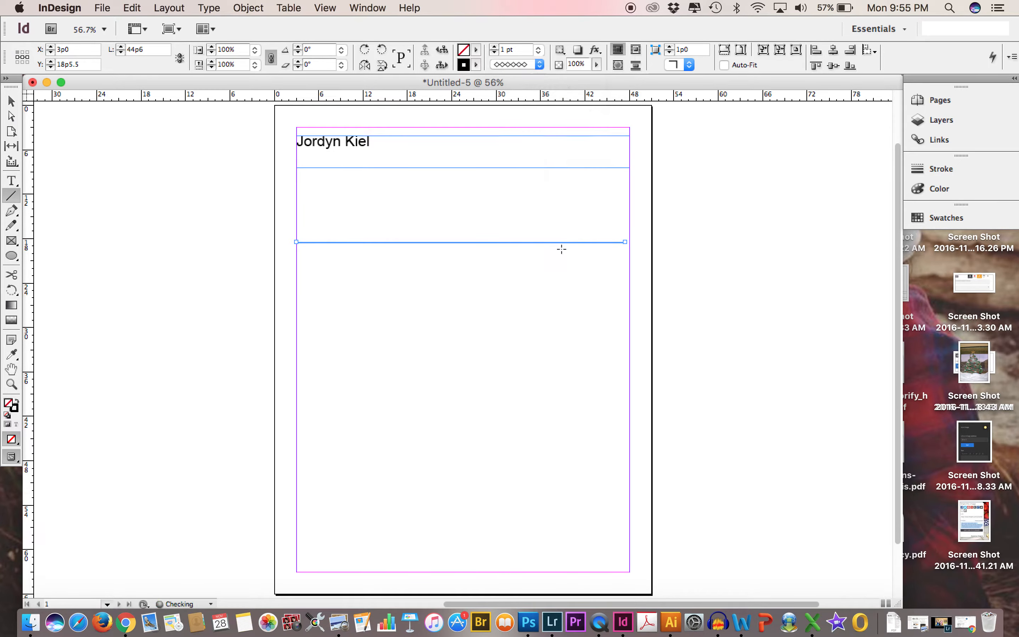
# Increase the line's stroke weight to 30 pt after trying 5 pt, and check the line both deselected and selected.
pyautogui.click(539, 50)
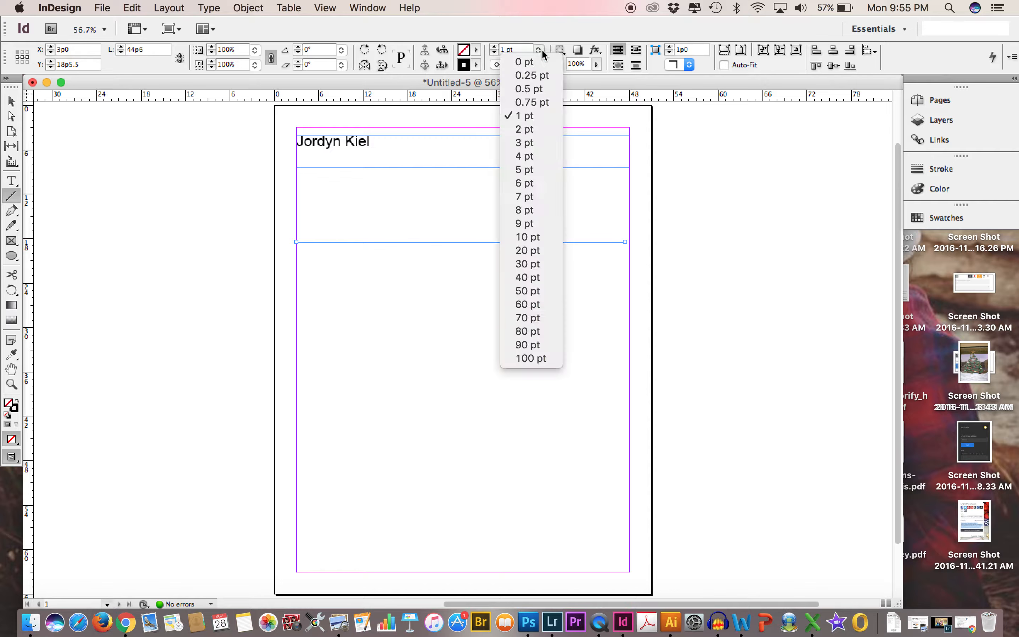
pyautogui.click(539, 170)
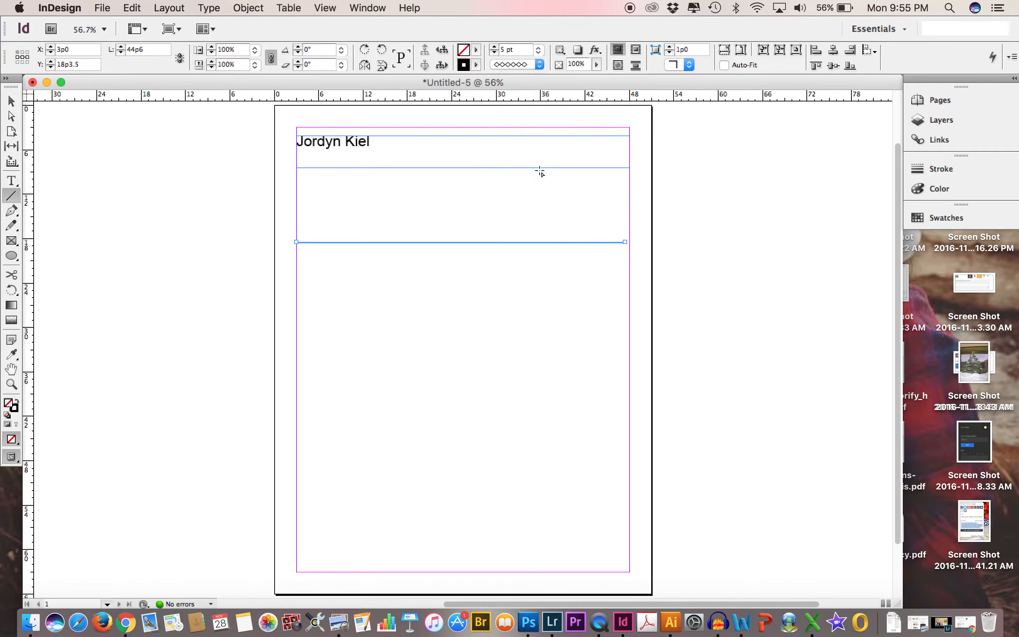
pyautogui.click(540, 51)
pyautogui.click(550, 262)
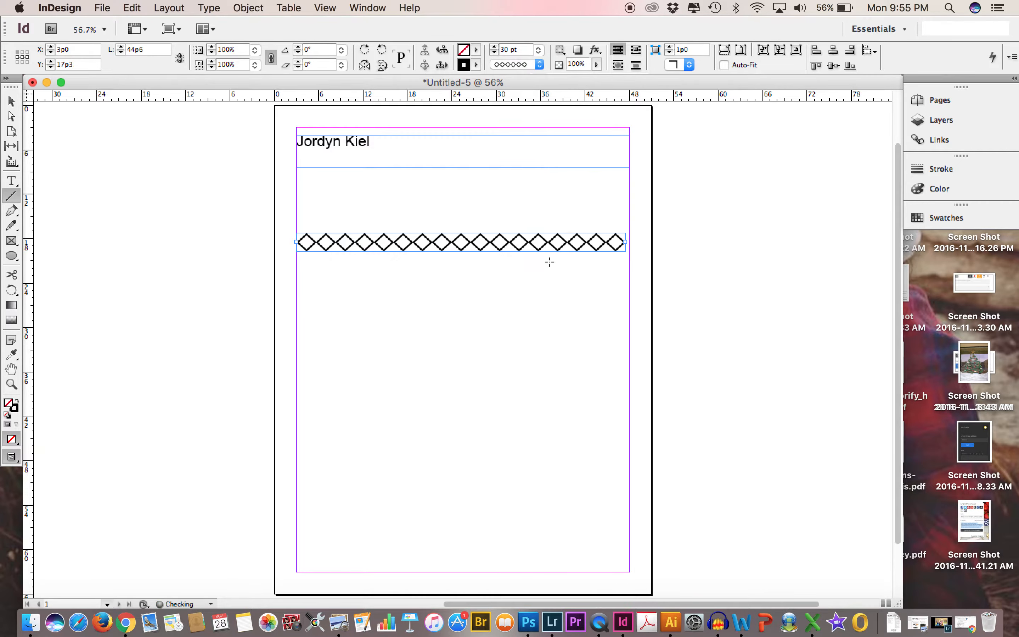
pyautogui.click(11, 102)
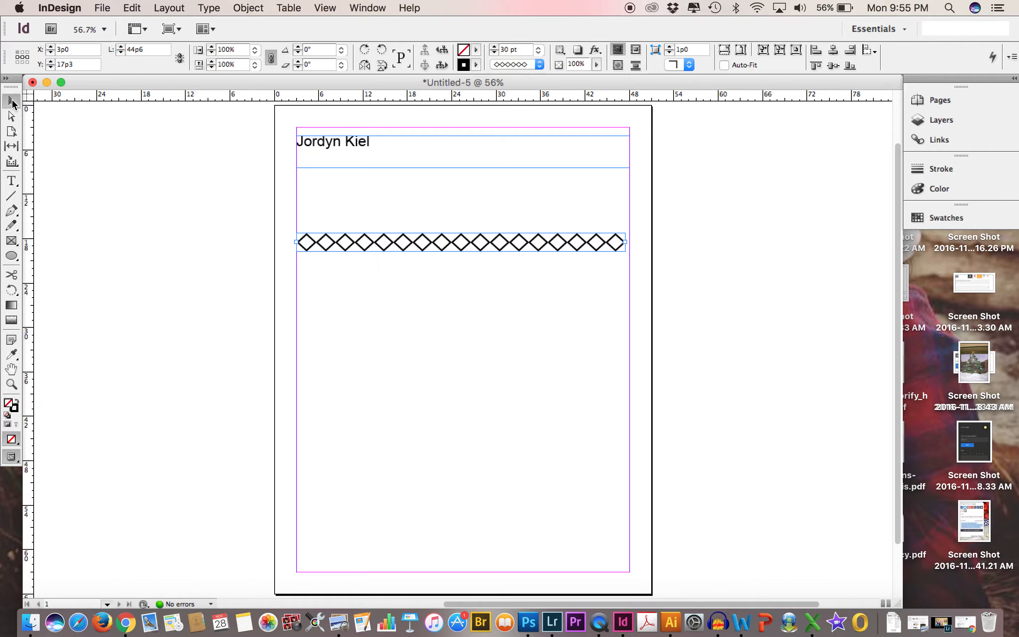
pyautogui.click(498, 344)
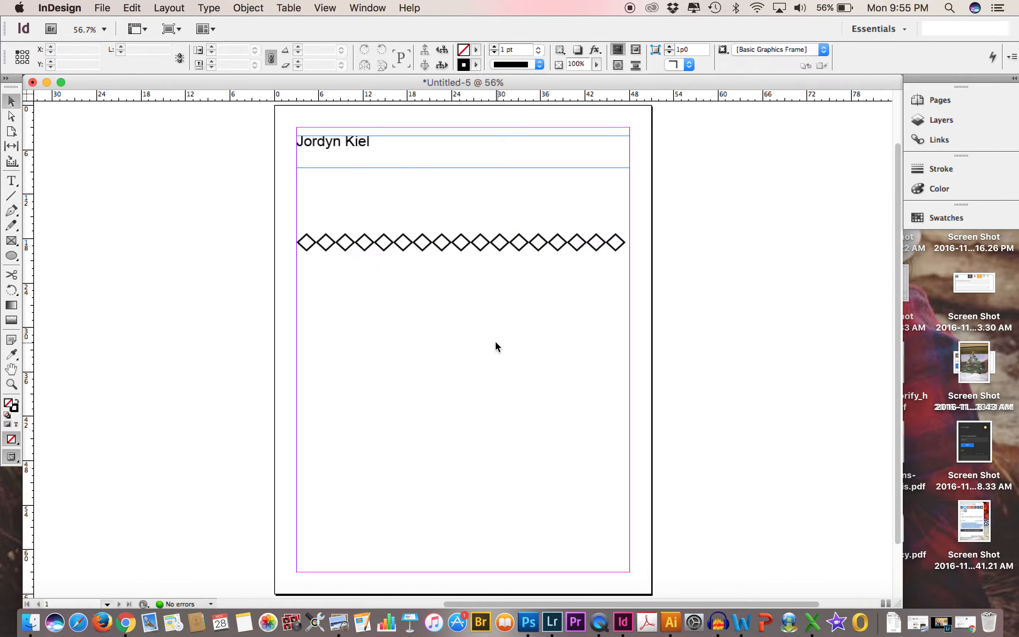
pyautogui.click(409, 246)
# Recolour the name text to light purple (R 191, G 165, B 218) and deselect it.
pyautogui.click(12, 182)
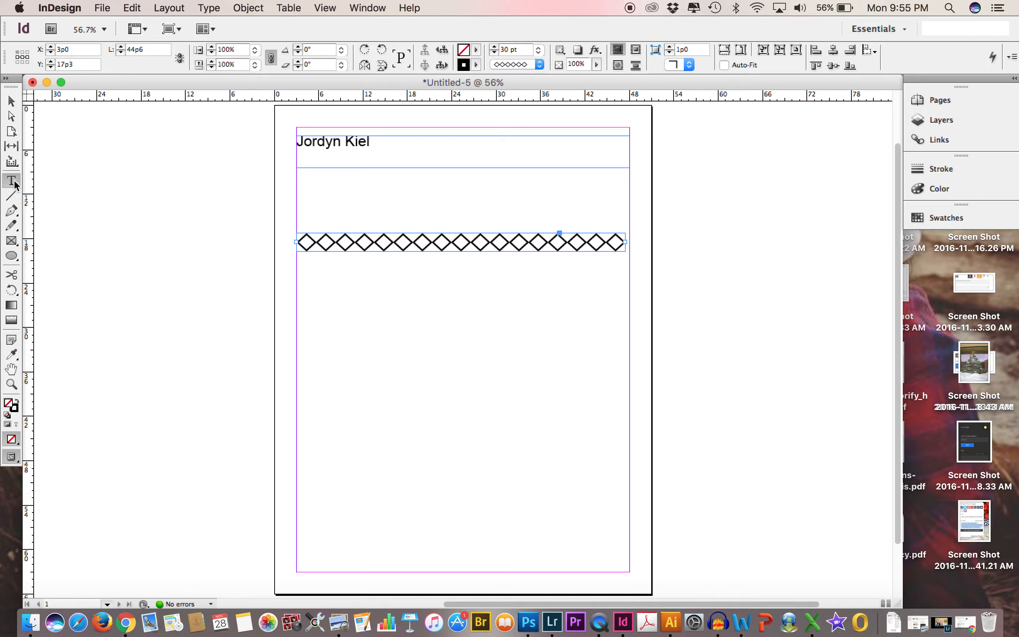
pyautogui.moveTo(375, 141); pyautogui.dragTo(283, 138)
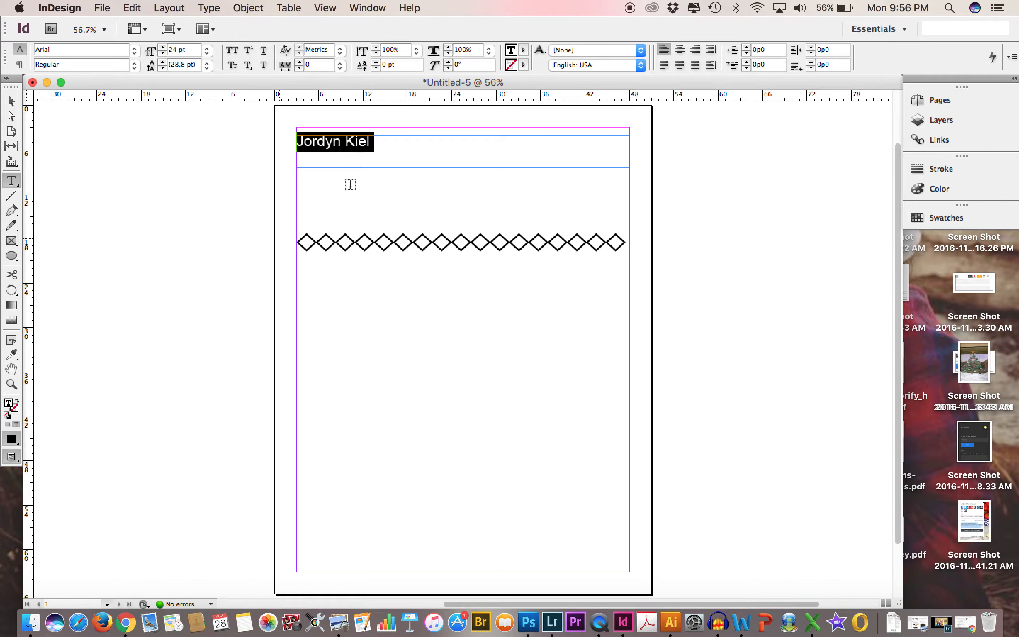
pyautogui.doubleClick(10, 405)
pyautogui.click(514, 435)
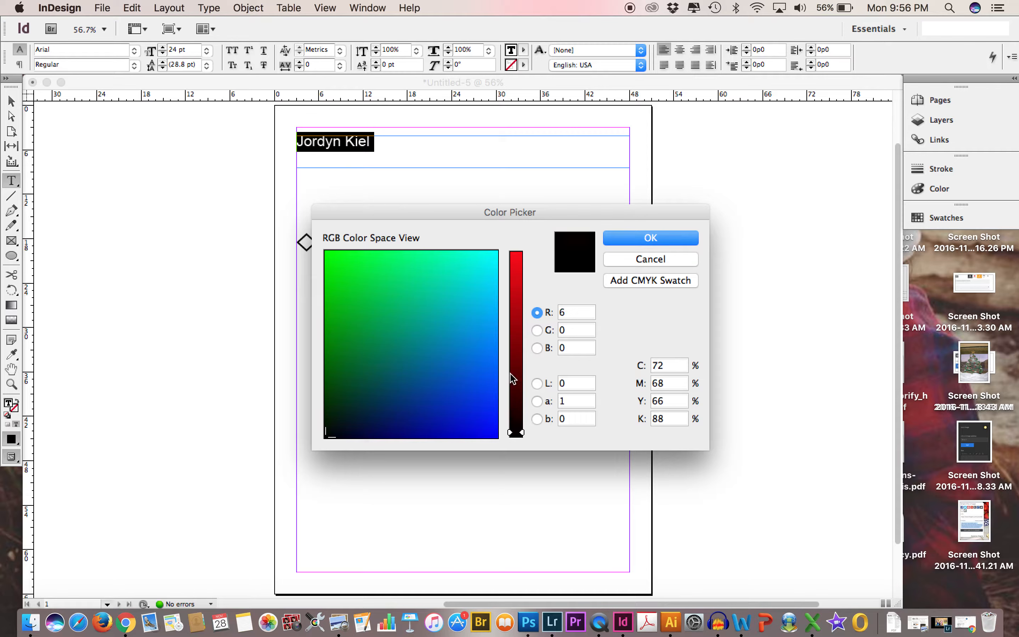
pyautogui.moveTo(512, 378); pyautogui.dragTo(513, 298)
pyautogui.click(472, 315)
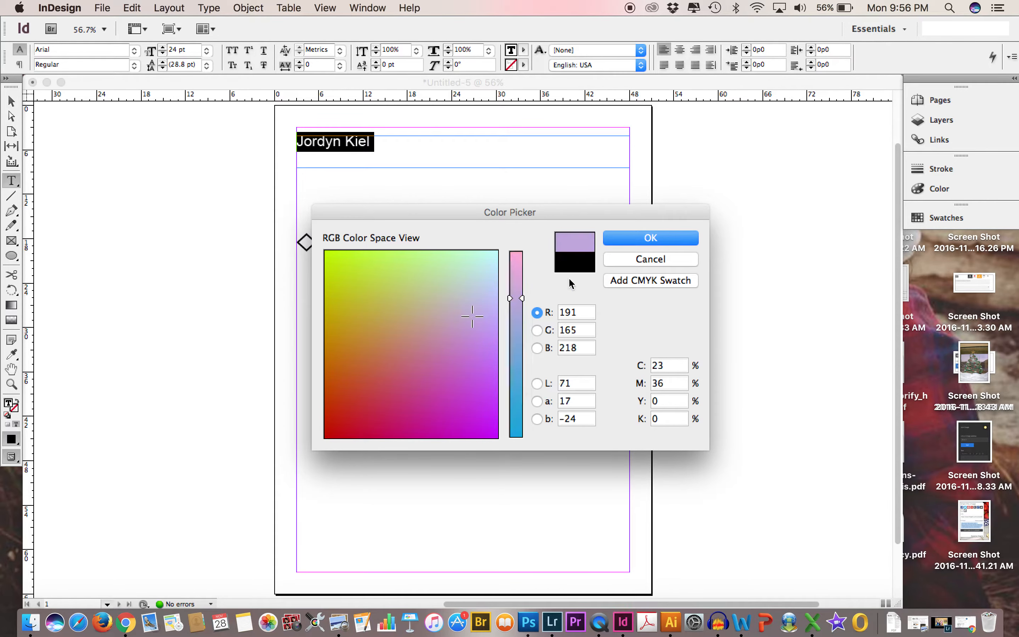
pyautogui.click(651, 238)
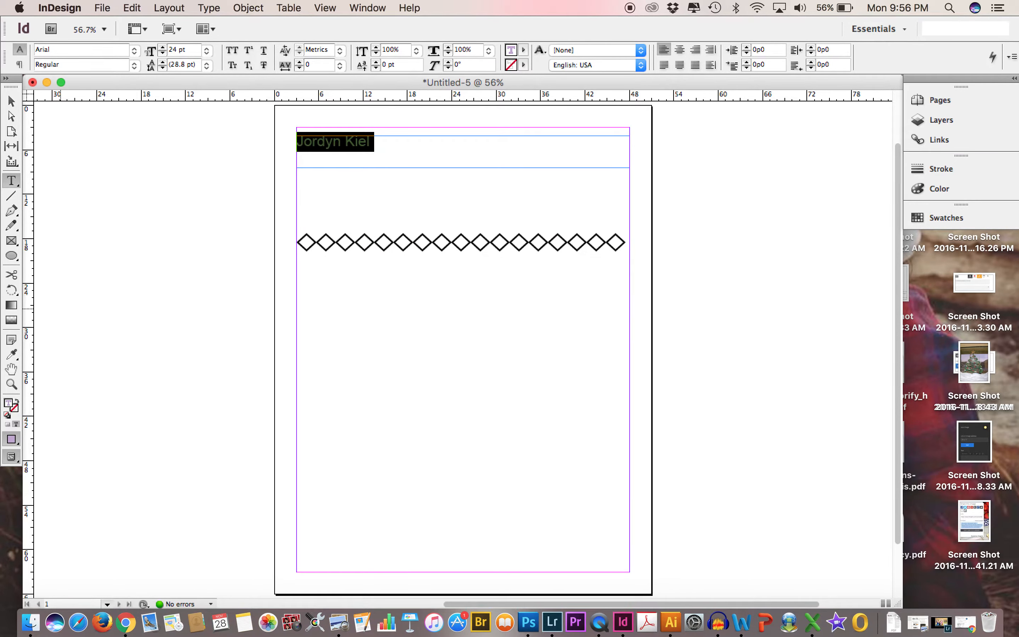
pyautogui.press('super+shift+a')
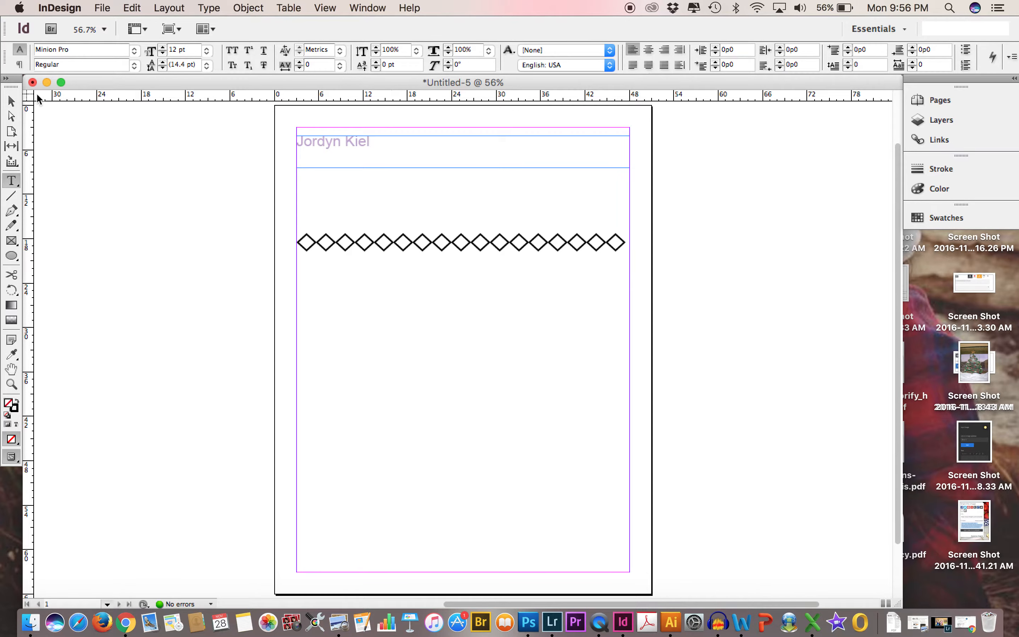
# Apply a magenta-purple fill colour to the diamond line and deselect it.
pyautogui.click(13, 101)
pyautogui.click(348, 243)
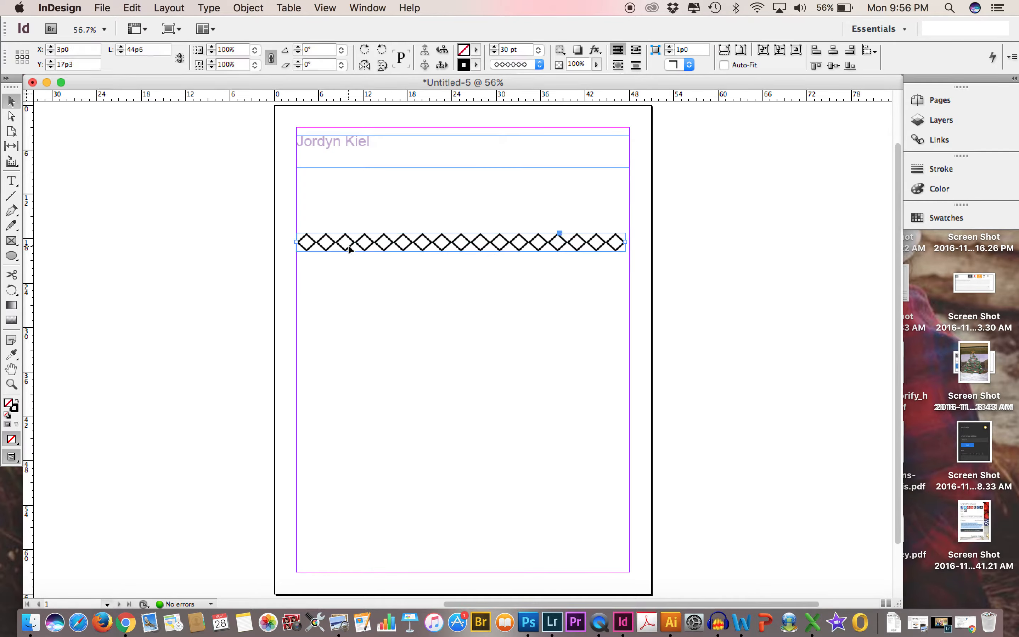
pyautogui.doubleClick(9, 405)
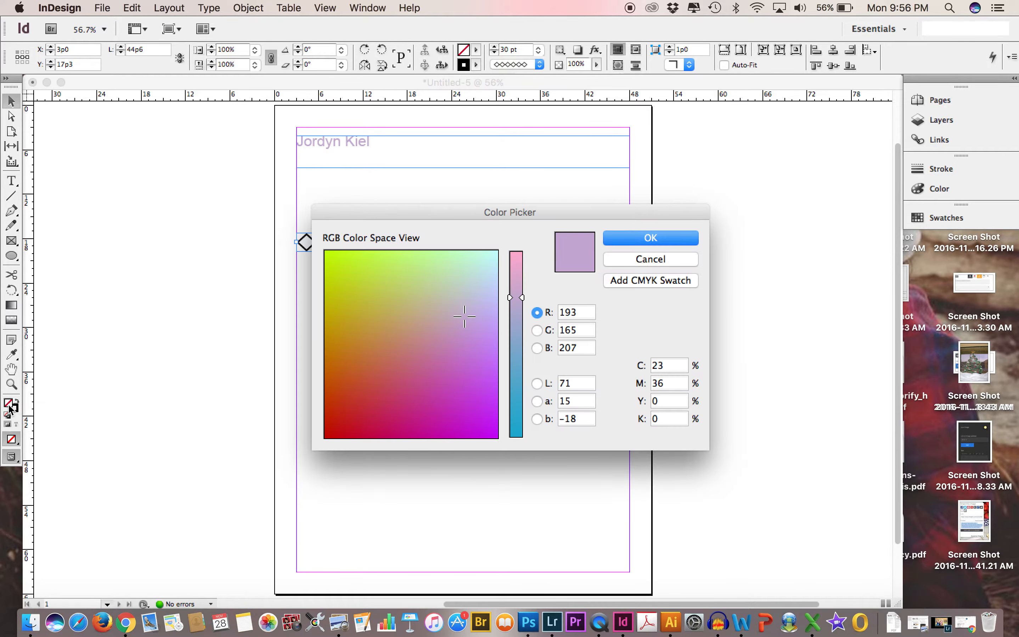
pyautogui.click(448, 381)
pyautogui.click(661, 240)
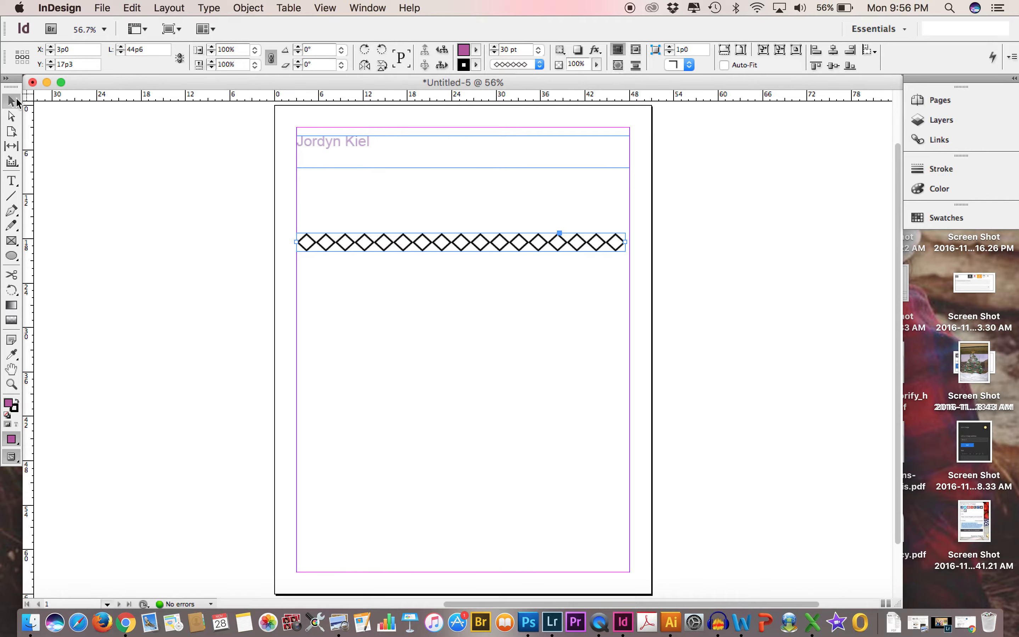
pyautogui.click(193, 233)
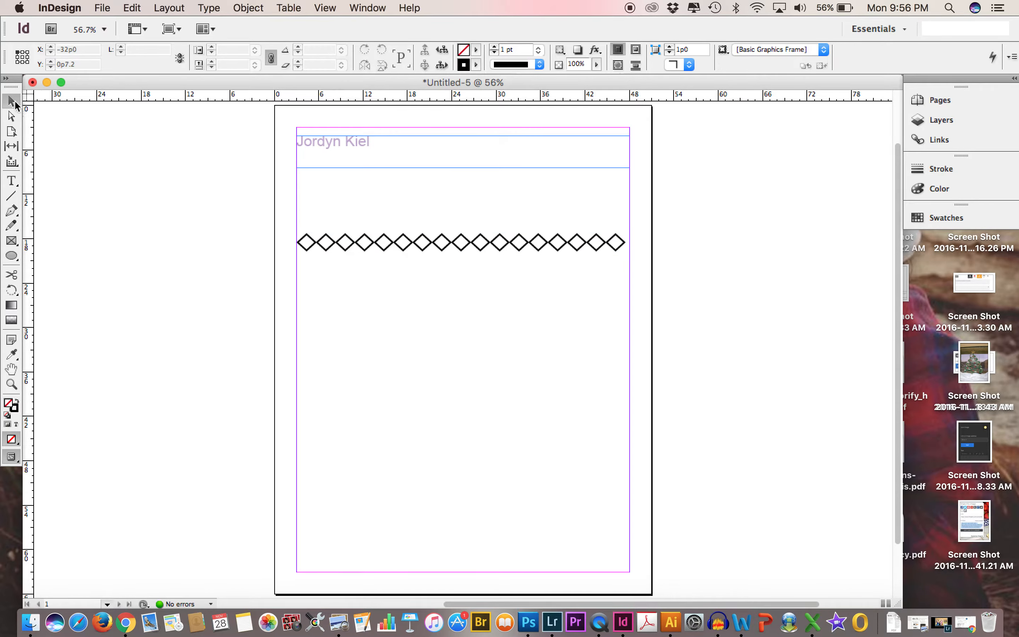
# Draw a rectangle about 27p1 wide and 24p10 high below the diamond line, starting at the page's left margin.
pyautogui.click(18, 262)
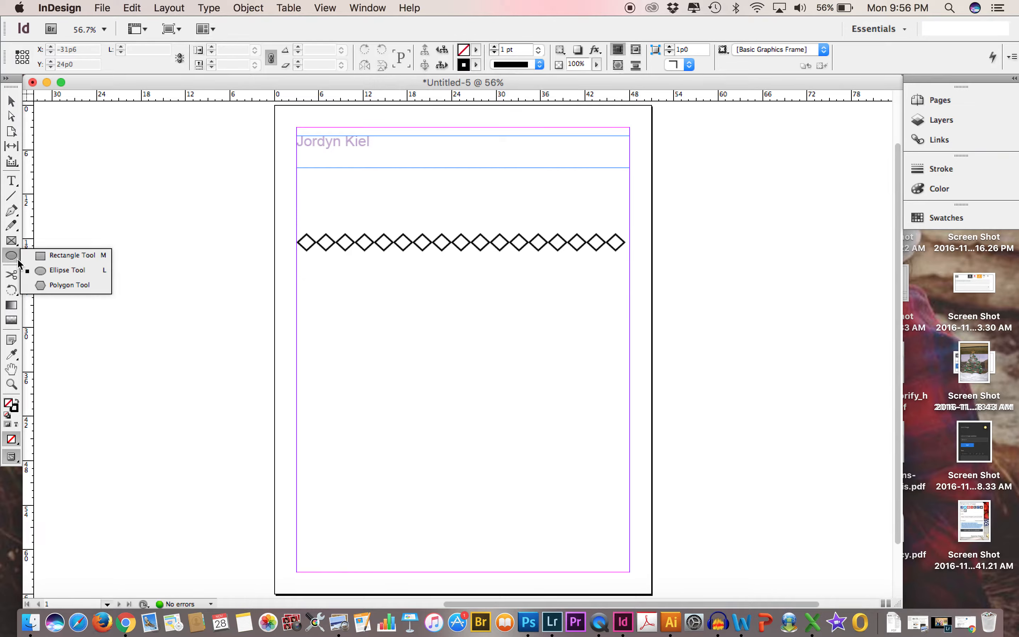
pyautogui.click(73, 255)
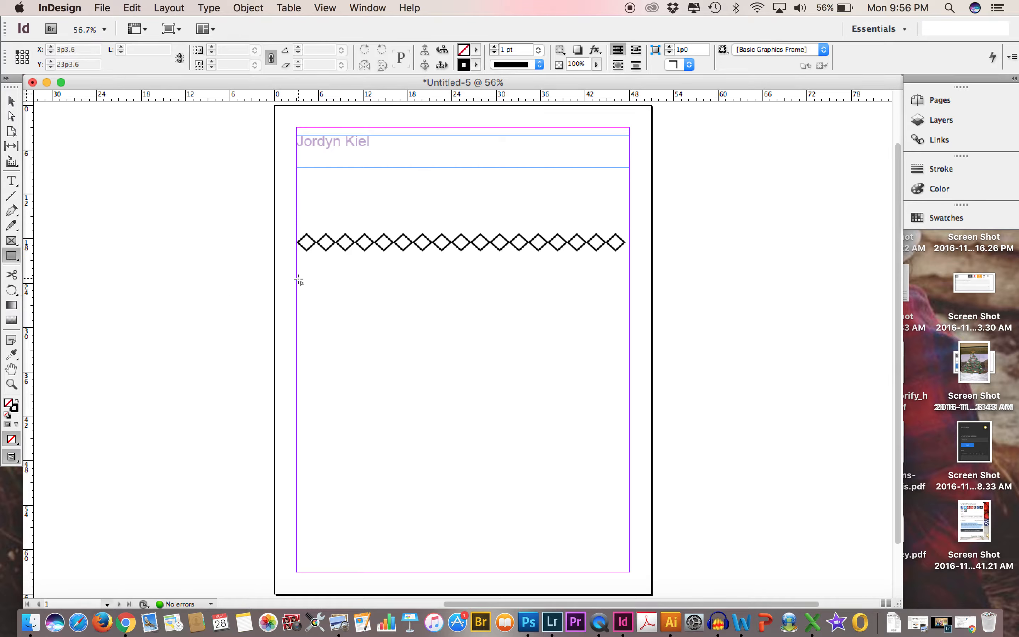
pyautogui.moveTo(297, 278); pyautogui.dragTo(497, 462)
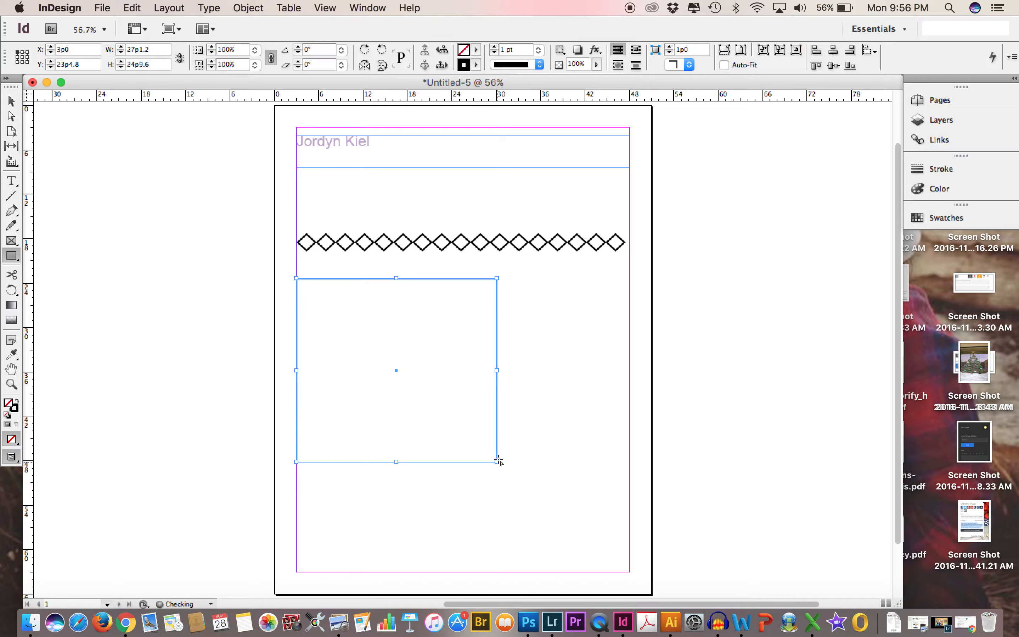
# Set the rectangle's stroke weight to 3 pt after trying 7 pt, and change its stroke type to Dotted.
pyautogui.click(539, 51)
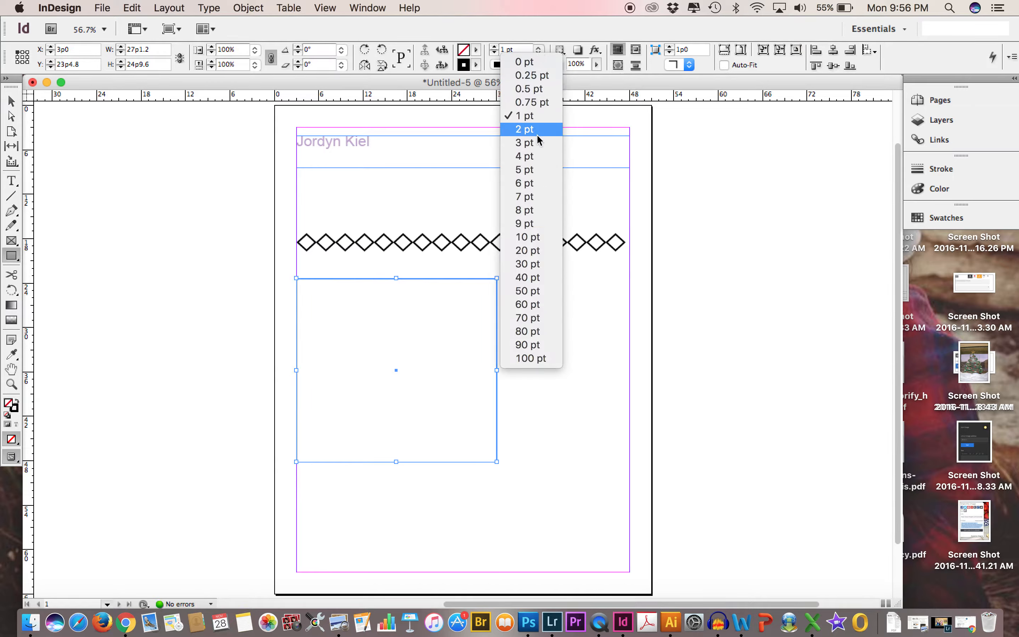
pyautogui.click(540, 196)
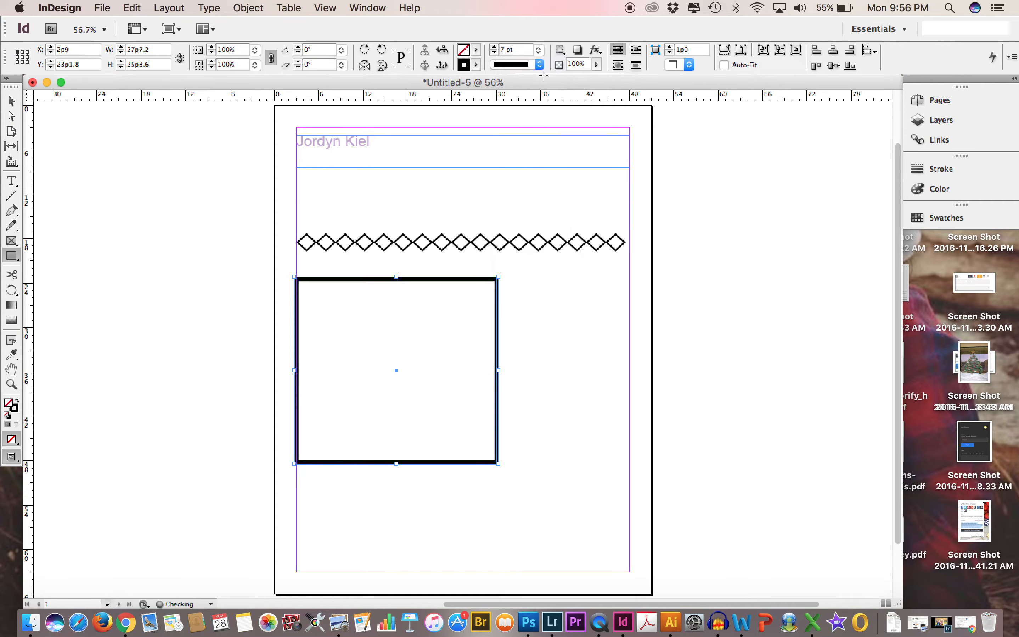
pyautogui.click(540, 51)
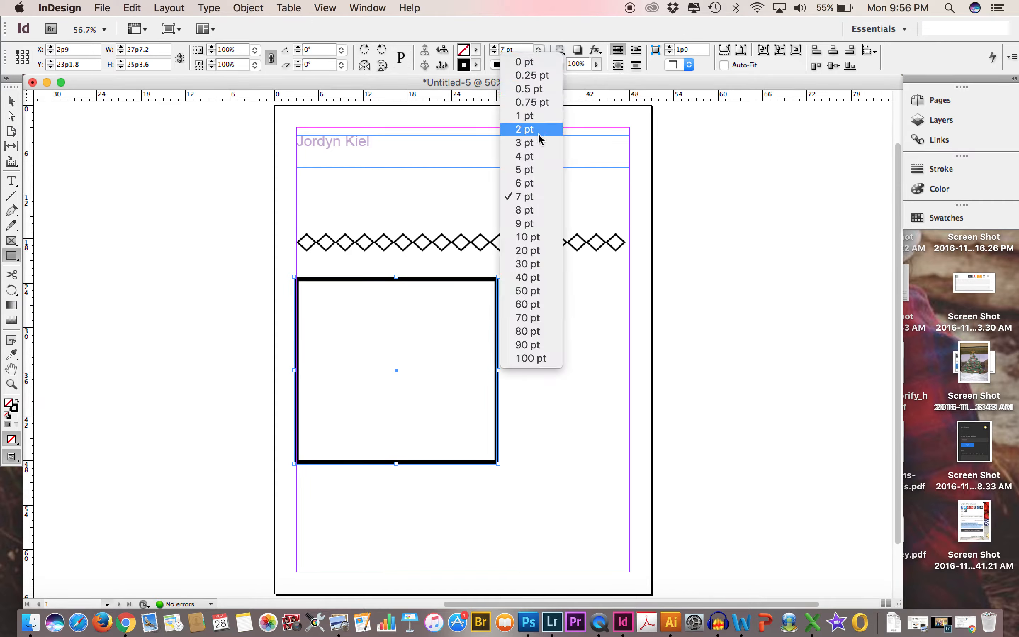
pyautogui.click(522, 143)
pyautogui.click(539, 65)
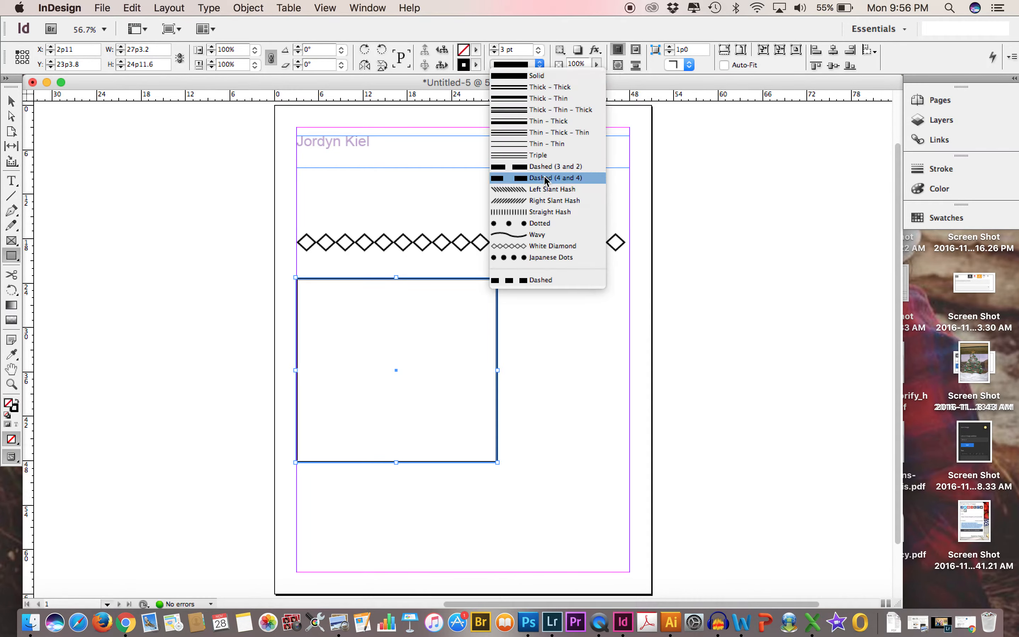
pyautogui.click(542, 222)
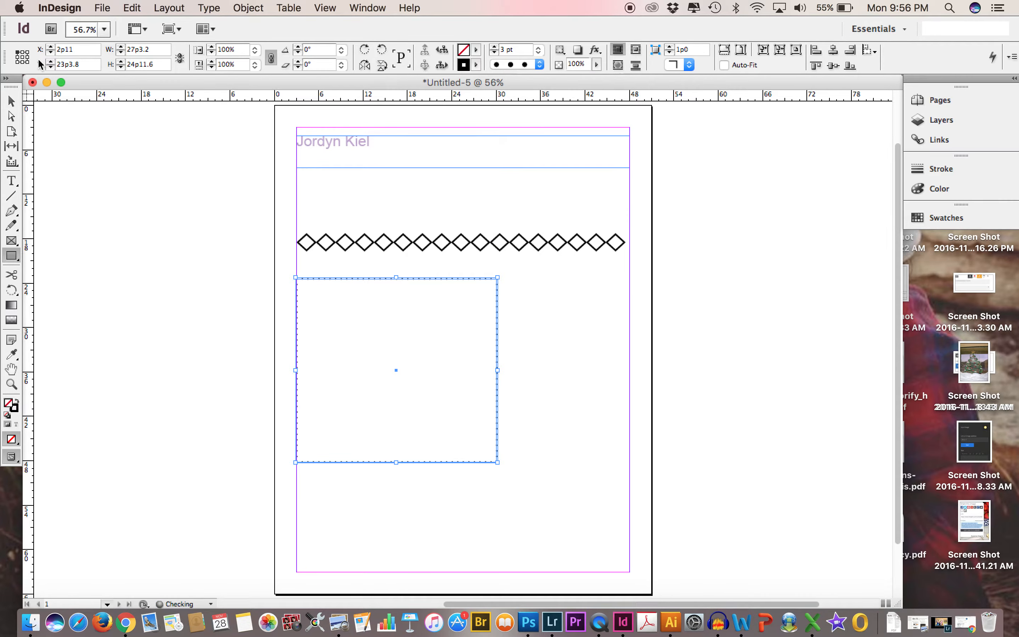
# Fill the rectangle with brick red and colour its stroke blue (R 0, G 30, B 224).
pyautogui.doubleClick(8, 406)
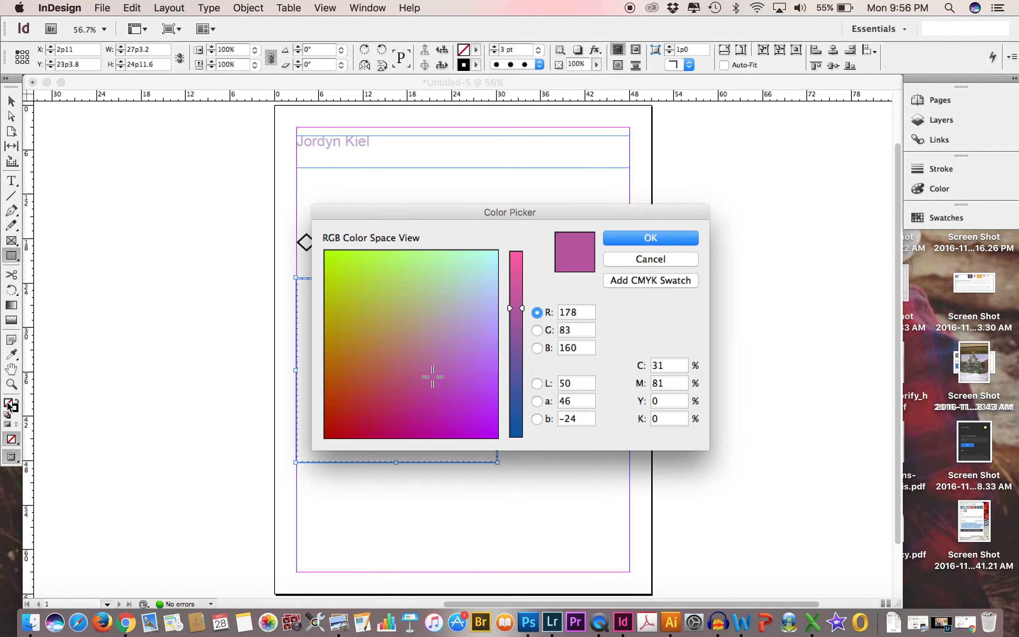
pyautogui.click(364, 386)
pyautogui.click(639, 239)
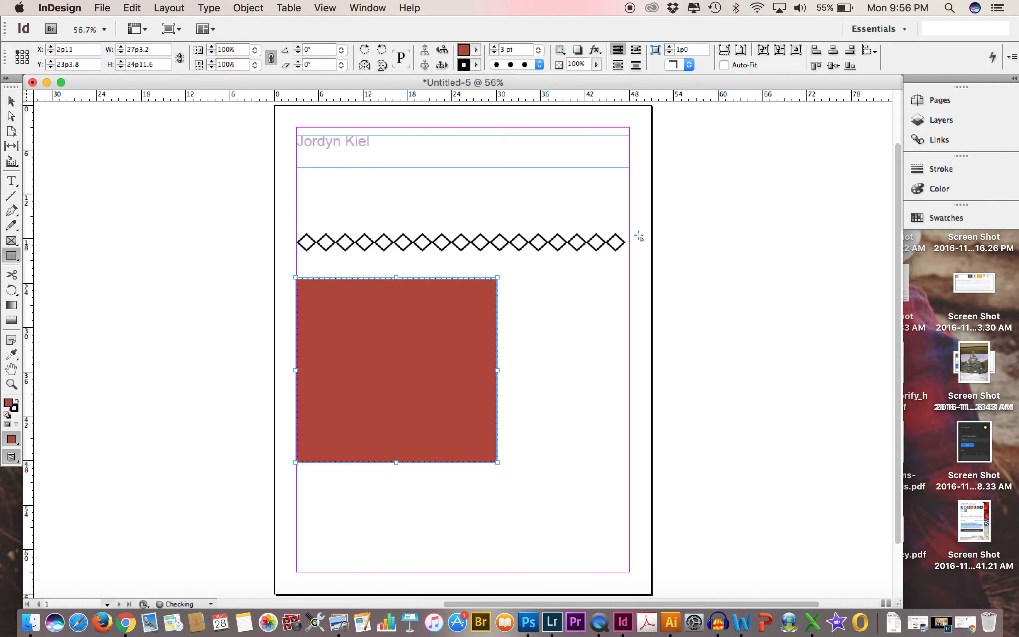
pyautogui.doubleClick(19, 407)
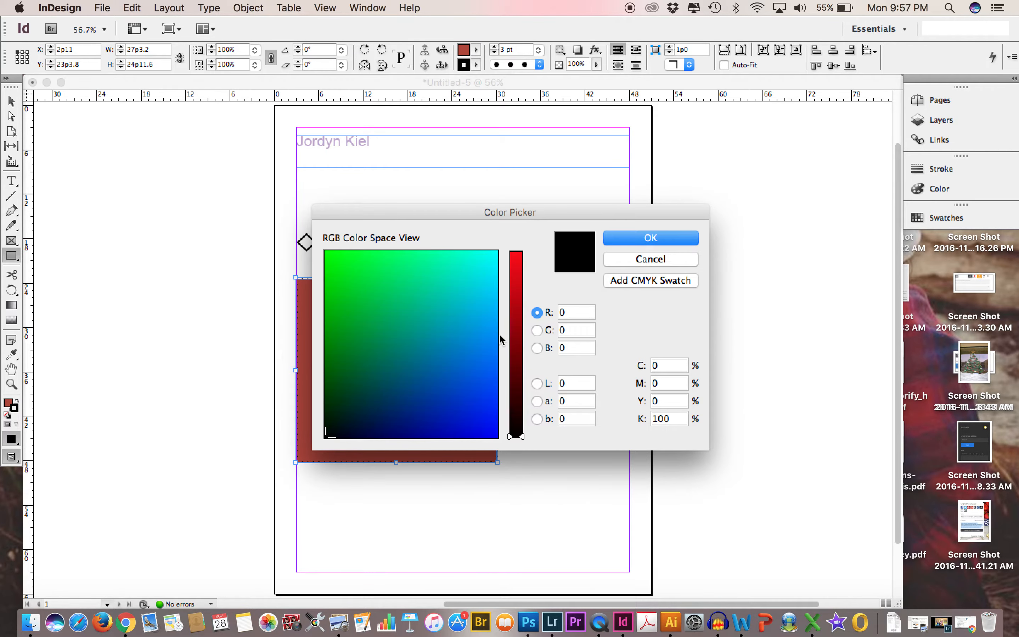
pyautogui.click(476, 417)
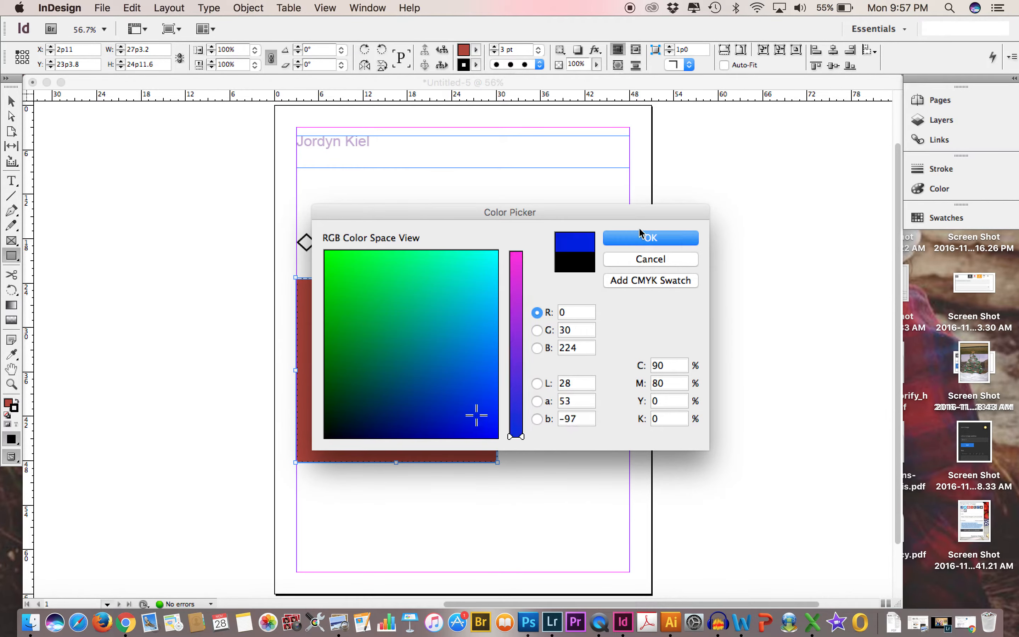
pyautogui.click(636, 242)
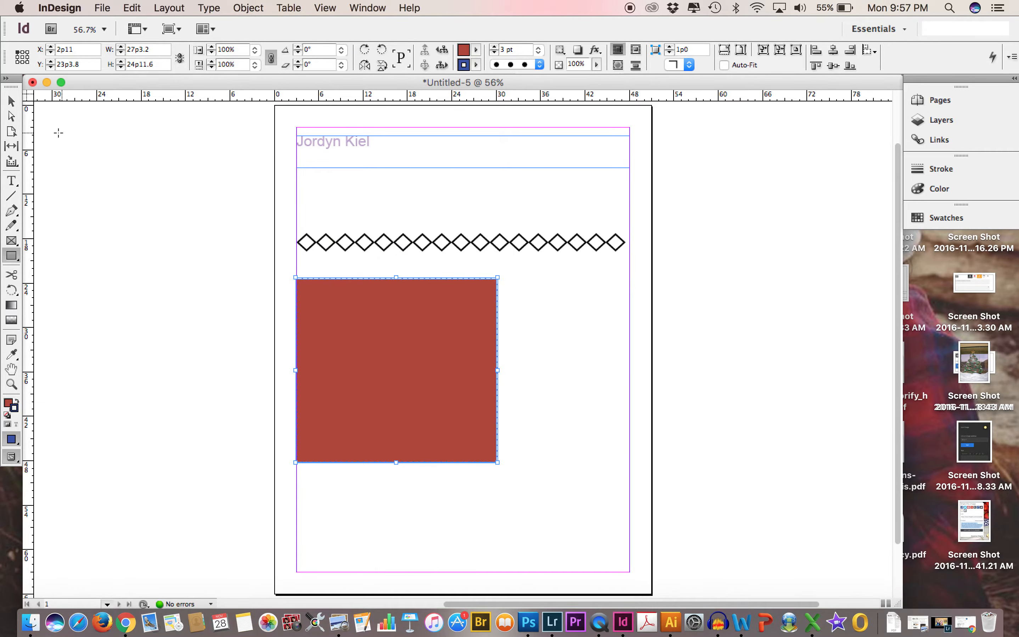
# Move the rectangle up to X 3p0, Y 21p0, and move the name's text frame onto it at about X 3p6, Y 26p8.
pyautogui.click(11, 101)
pyautogui.moveTo(381, 426)
pyautogui.mouseDown()
pyautogui.moveTo(424, 399)
pyautogui.moveTo(444, 408)
pyautogui.moveTo(384, 408)
pyautogui.mouseUp()
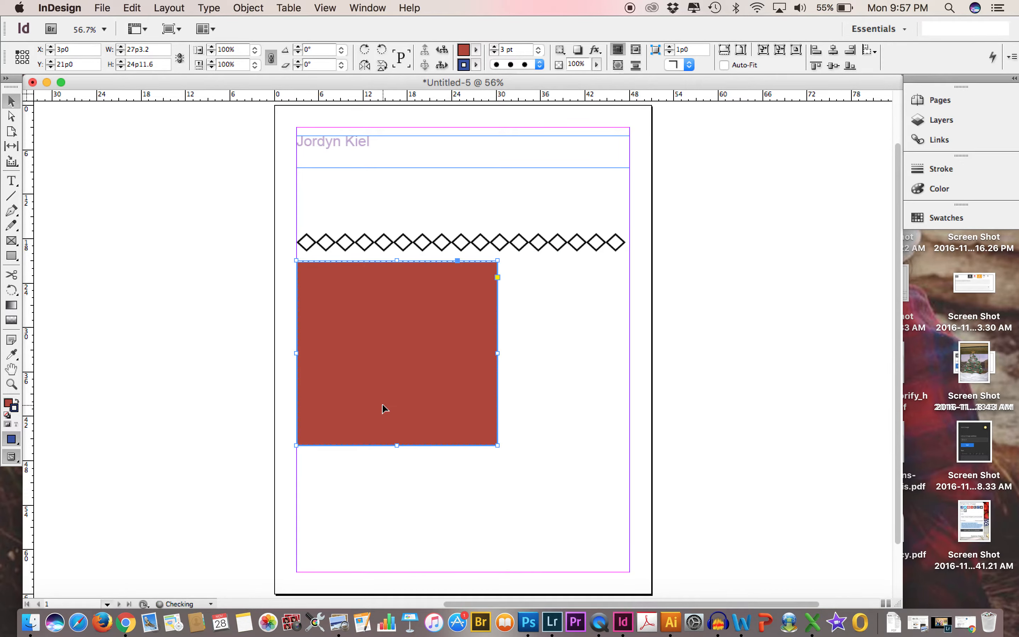
pyautogui.click(390, 160)
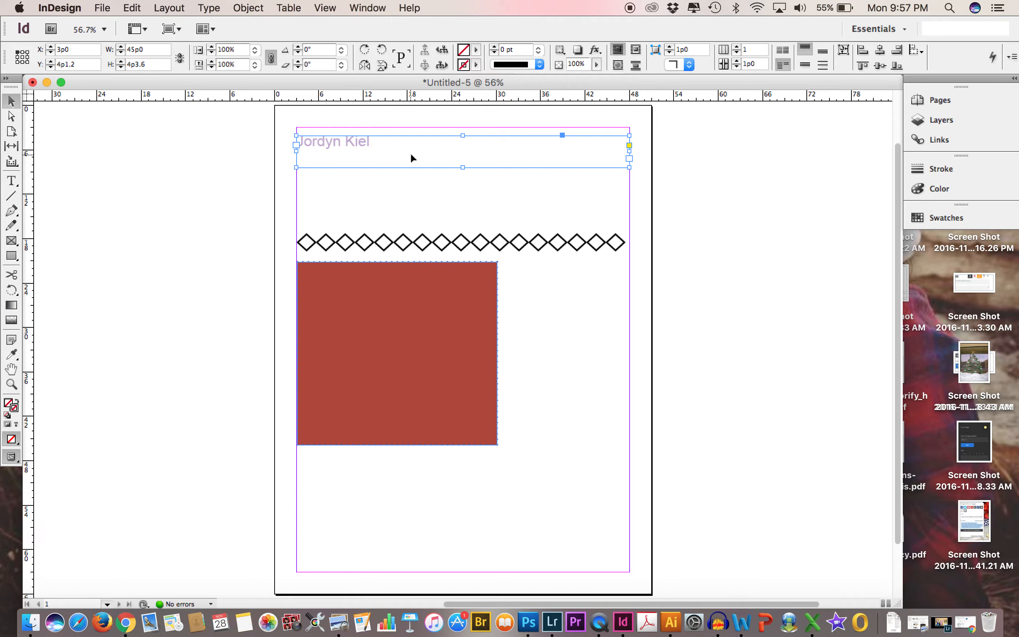
pyautogui.moveTo(411, 157); pyautogui.dragTo(416, 325)
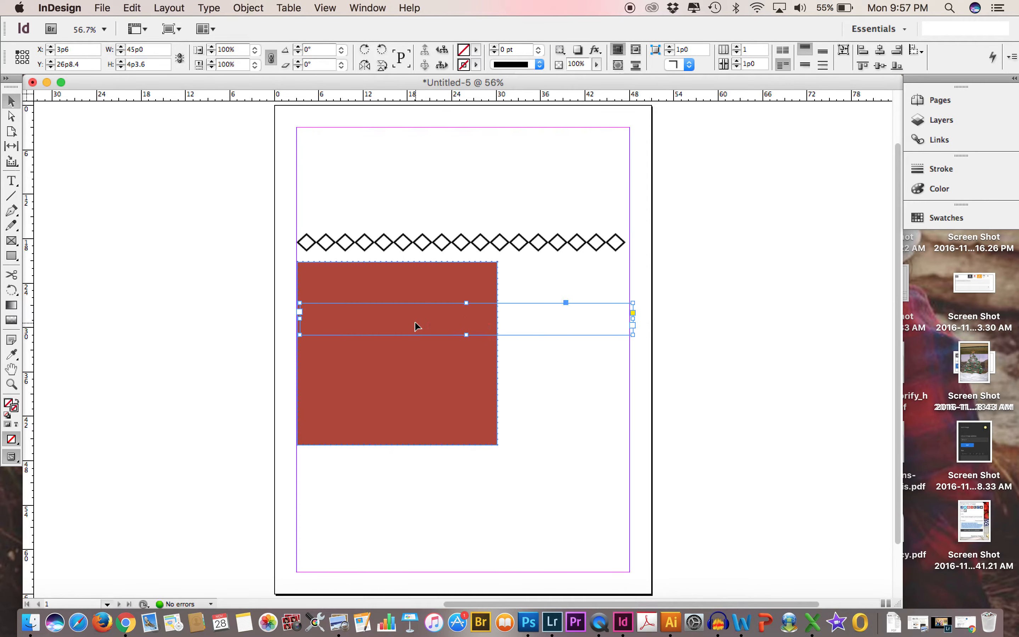
# Bring the name's text frame to the front and move it to the rectangle's upper edge, slightly inward from its left side.
pyautogui.click(252, 9)
pyautogui.moveTo(258, 56)
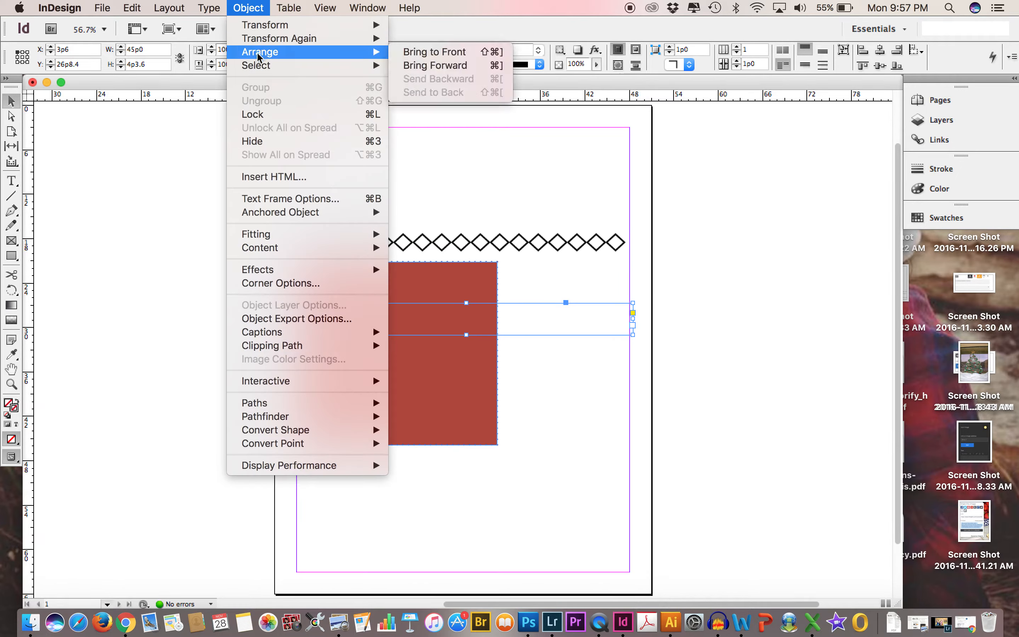
pyautogui.click(465, 52)
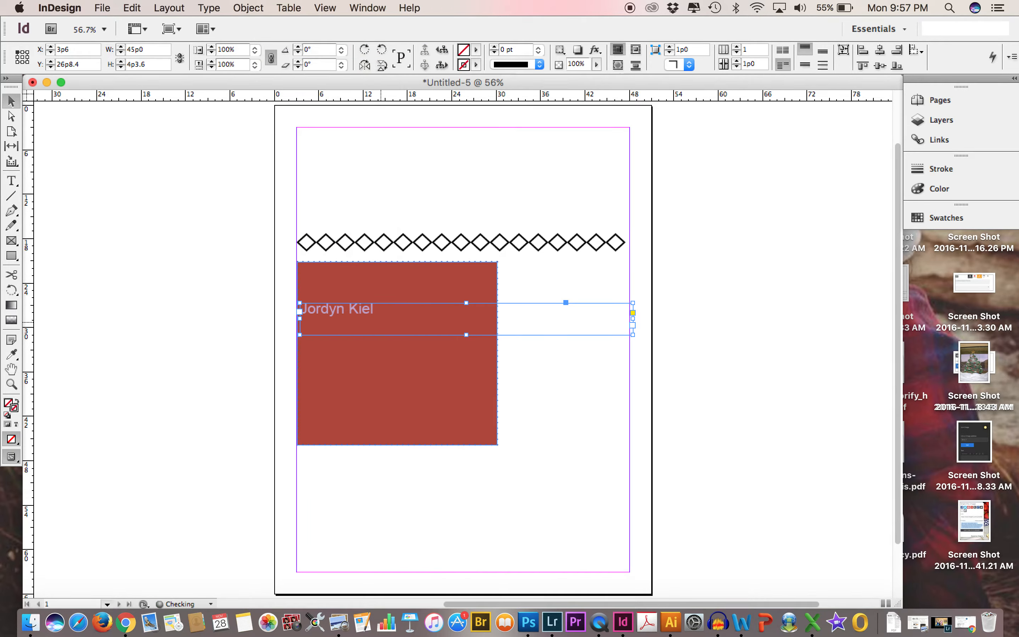
pyautogui.moveTo(382, 327); pyautogui.dragTo(407, 288)
pyautogui.click(189, 245)
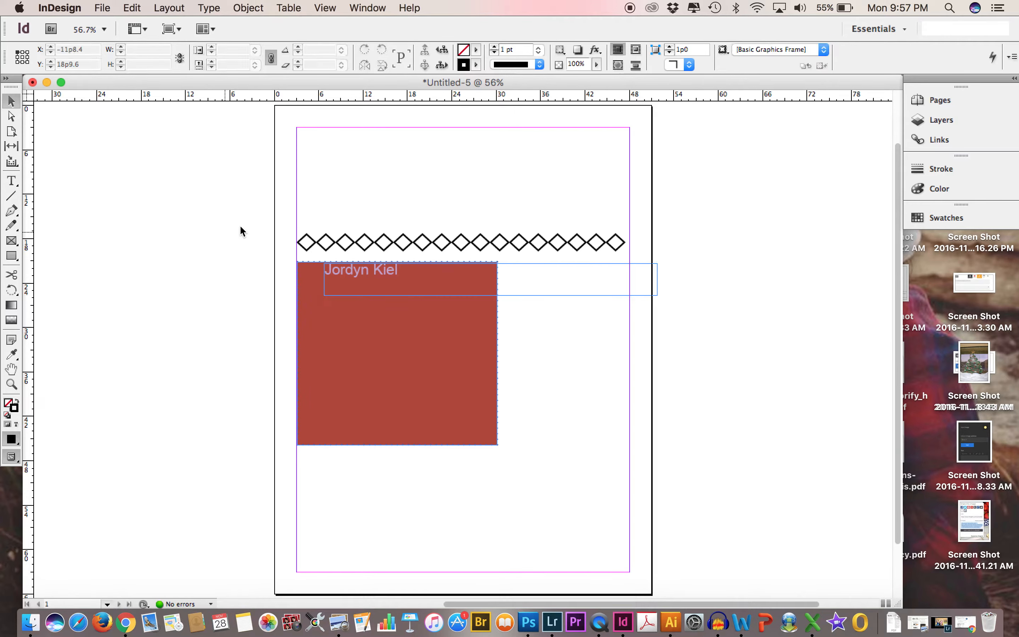
# Select the line, rectangle and name frame together and move them up and left of the page to about X -29p10, Y 1p11.
pyautogui.moveTo(265, 214); pyautogui.dragTo(454, 365)
pyautogui.moveTo(425, 319); pyautogui.dragTo(184, 205)
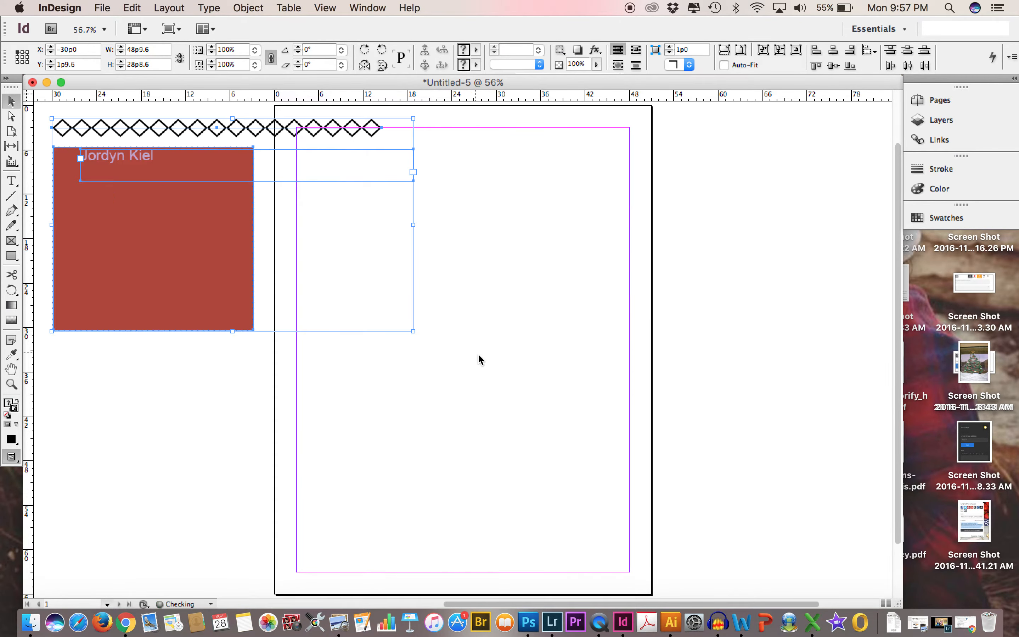
pyautogui.click(479, 354)
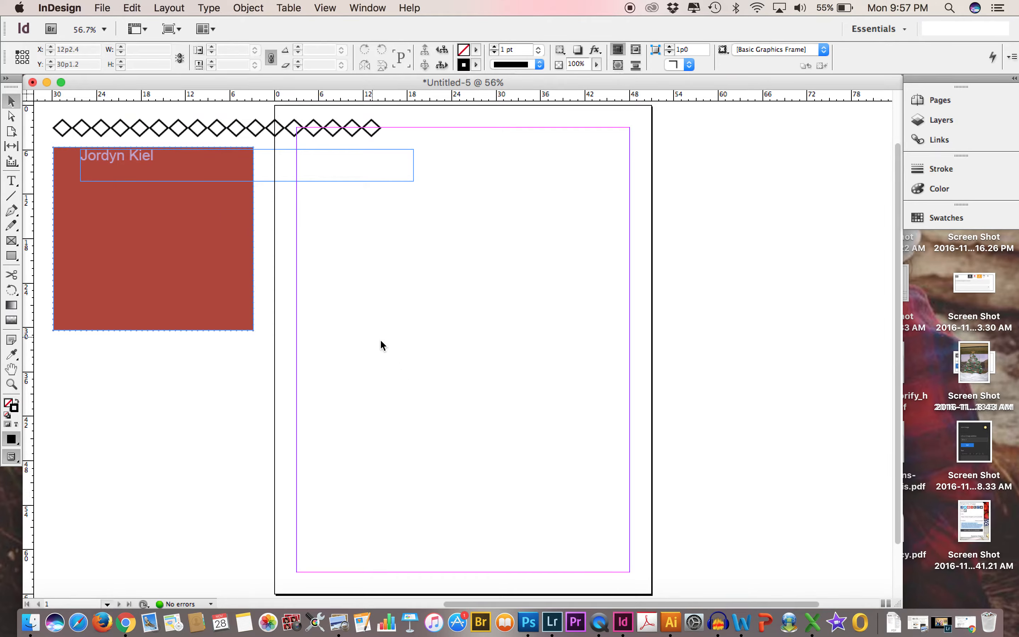
pyautogui.moveTo(396, 344); pyautogui.dragTo(106, 131)
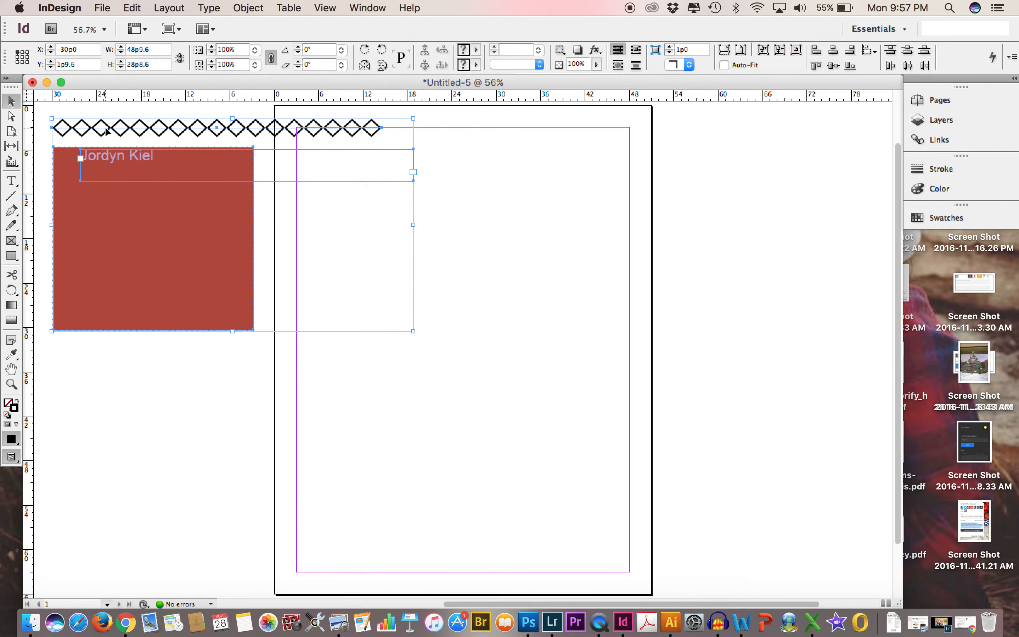
pyautogui.moveTo(250, 208)
pyautogui.mouseDown()
pyautogui.moveTo(257, 512)
pyautogui.moveTo(261, 222)
pyautogui.moveTo(252, 207)
pyautogui.mouseUp()
pyautogui.click(483, 289)
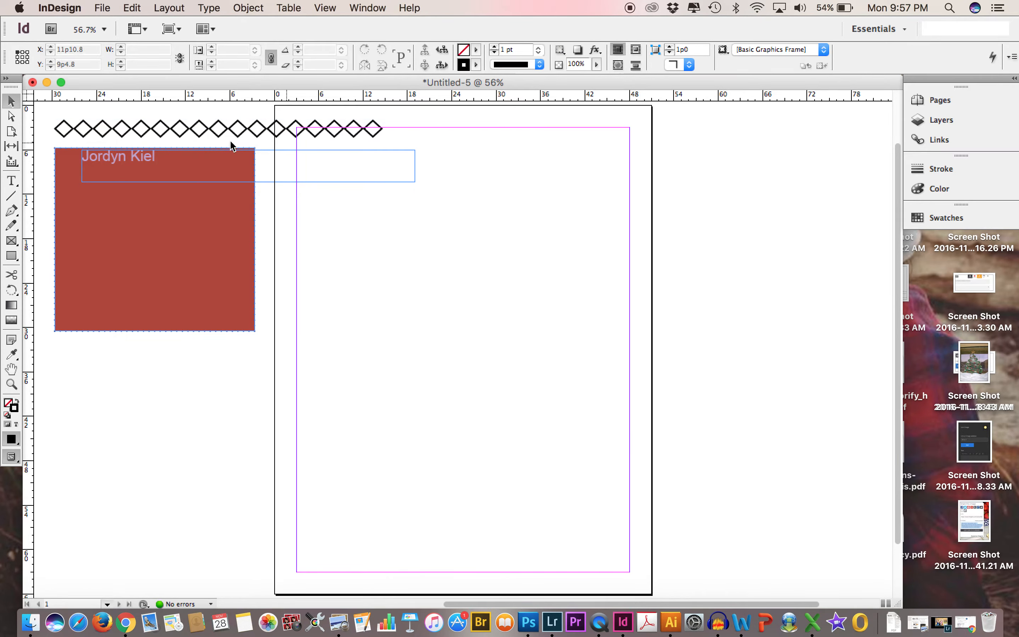
# Select all three objects and narrow them together from their right side until the name frame ends at the page's left margin.
pyautogui.moveTo(47, 112); pyautogui.dragTo(474, 394)
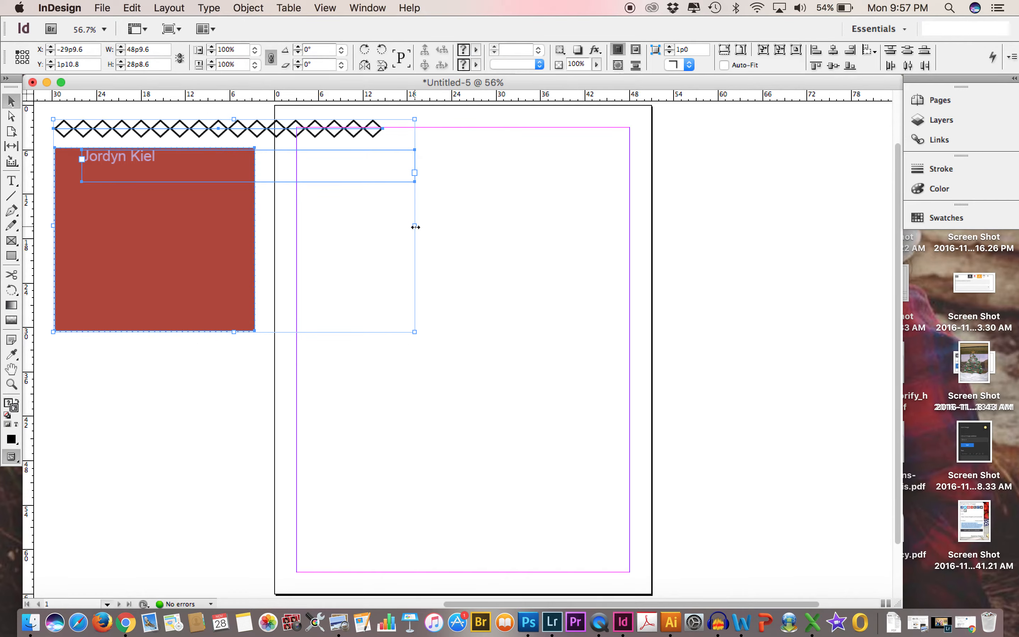
pyautogui.moveTo(416, 227); pyautogui.dragTo(296, 228)
pyautogui.click(483, 337)
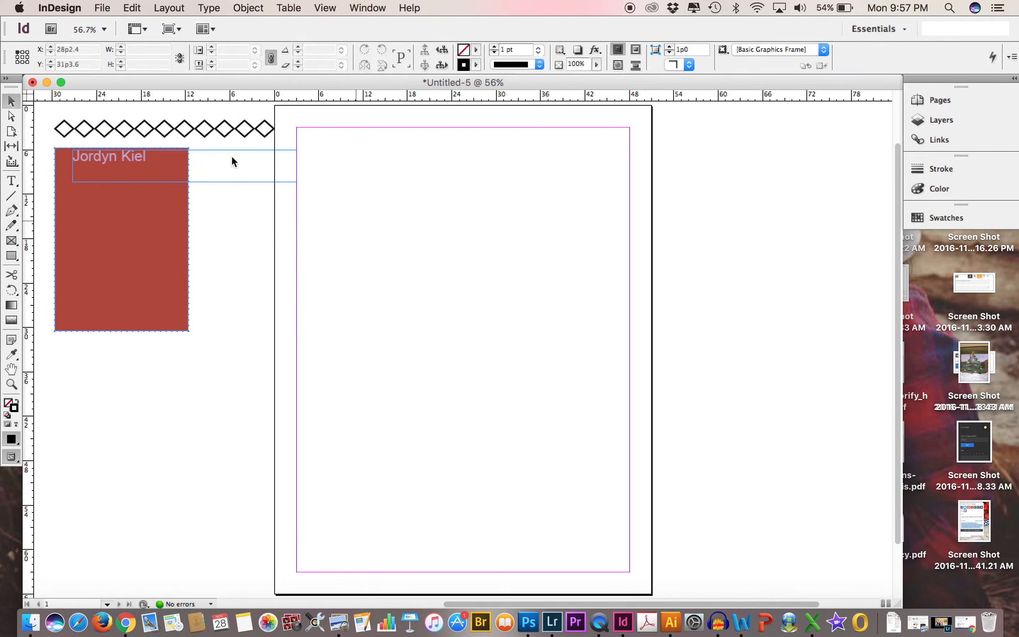
# Load IMG_2213.JPG from the GIRLS folder on the Desktop for placing in the document.
pyautogui.click(104, 8)
pyautogui.click(130, 179)
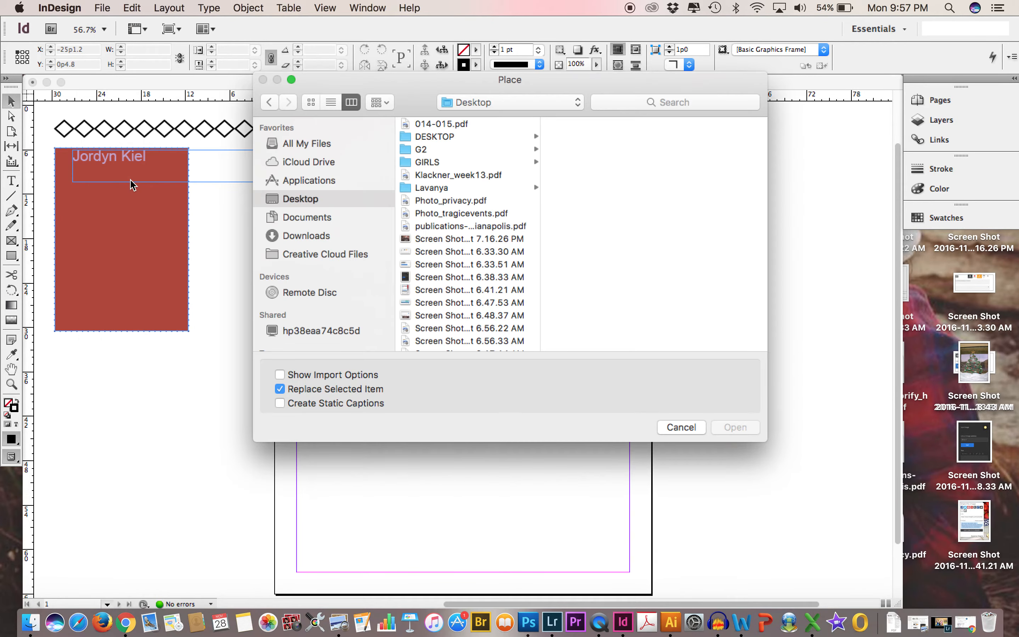
pyautogui.scroll(-3, 449, 195)
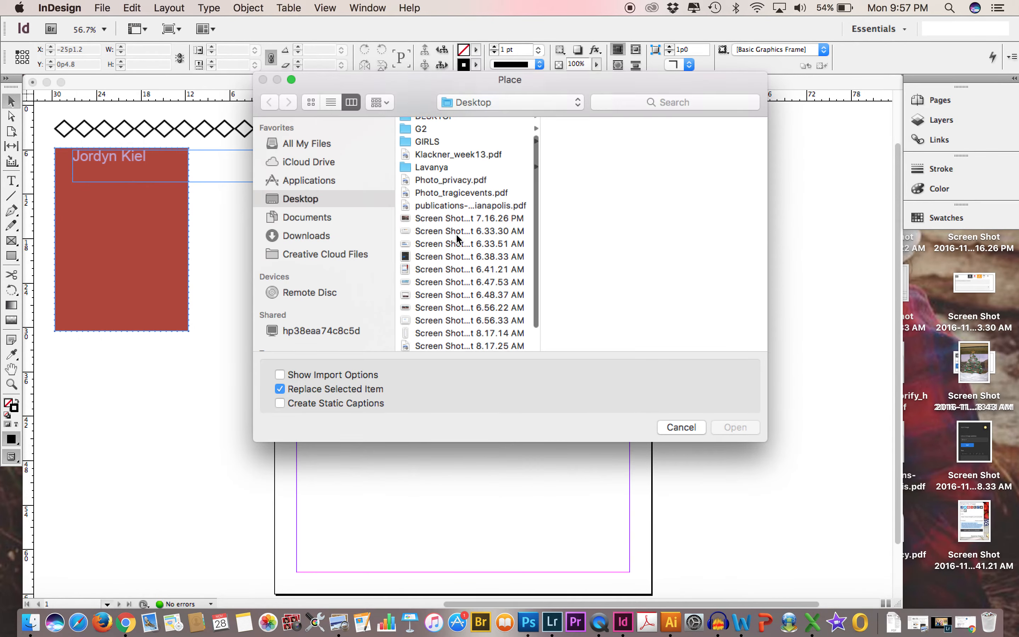
pyautogui.scroll(2, 465, 189)
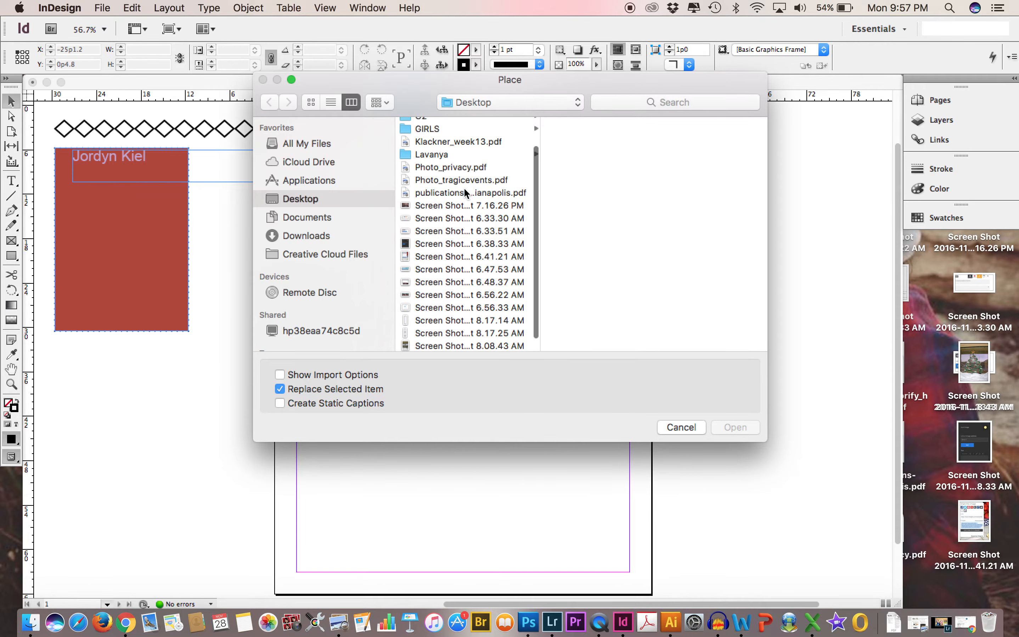
pyautogui.click(443, 166)
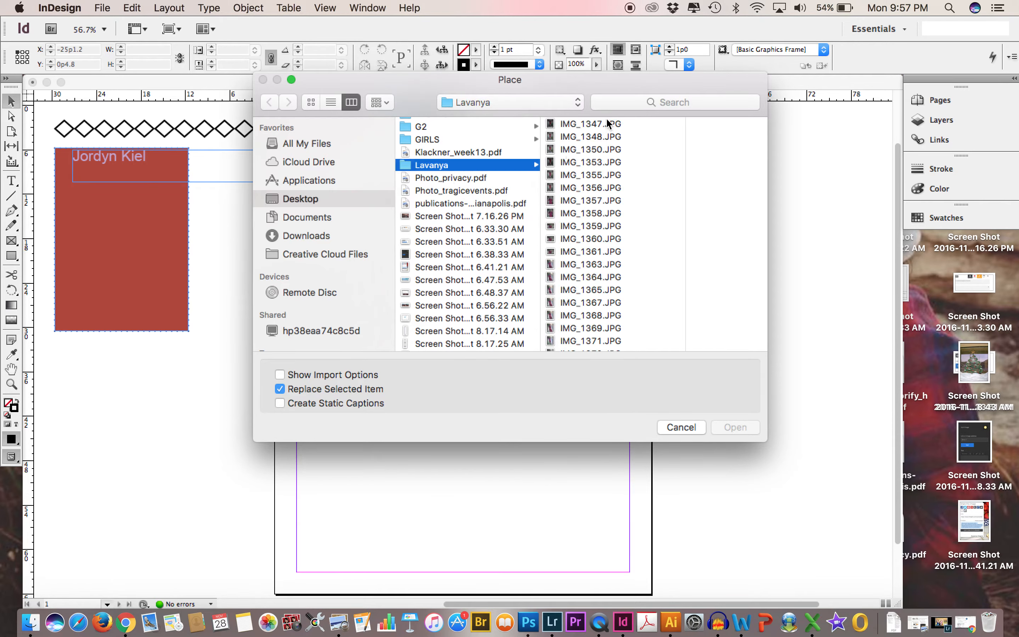
pyautogui.scroll(-3, 593, 308)
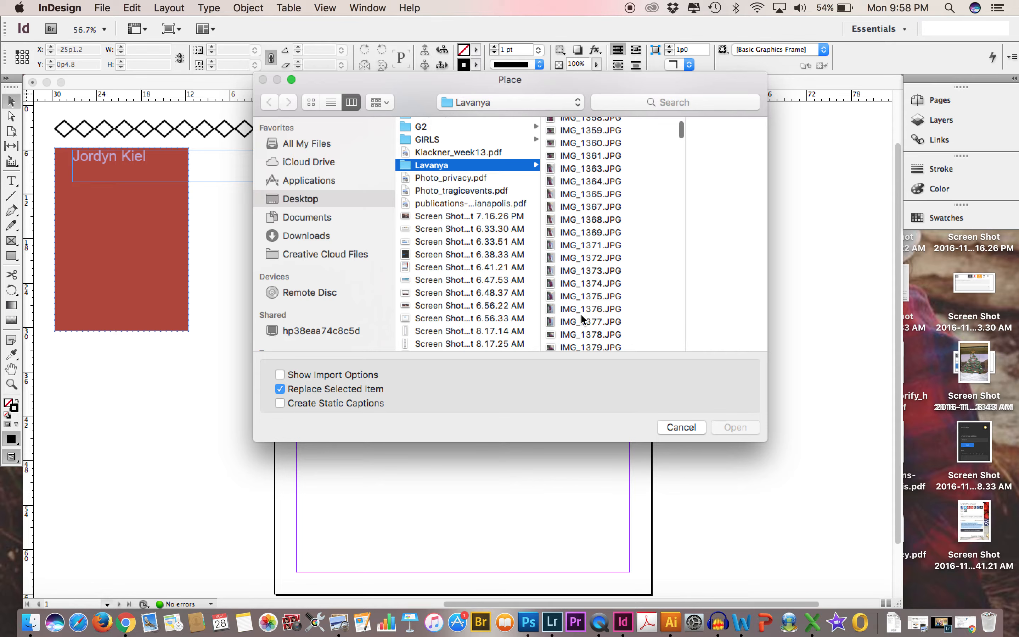
pyautogui.scroll(-10, 581, 314)
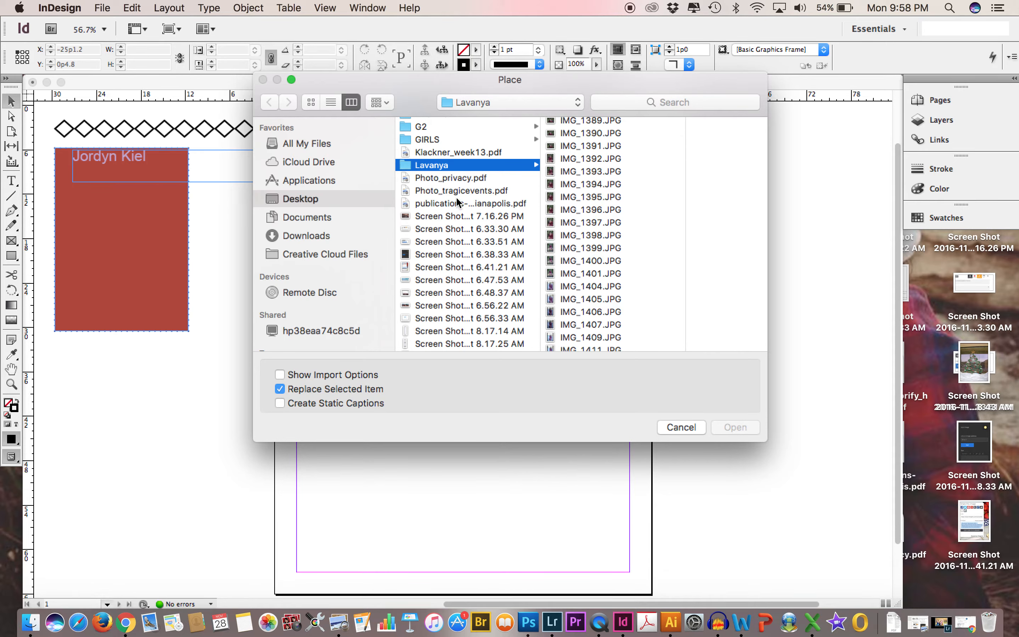
pyautogui.click(438, 140)
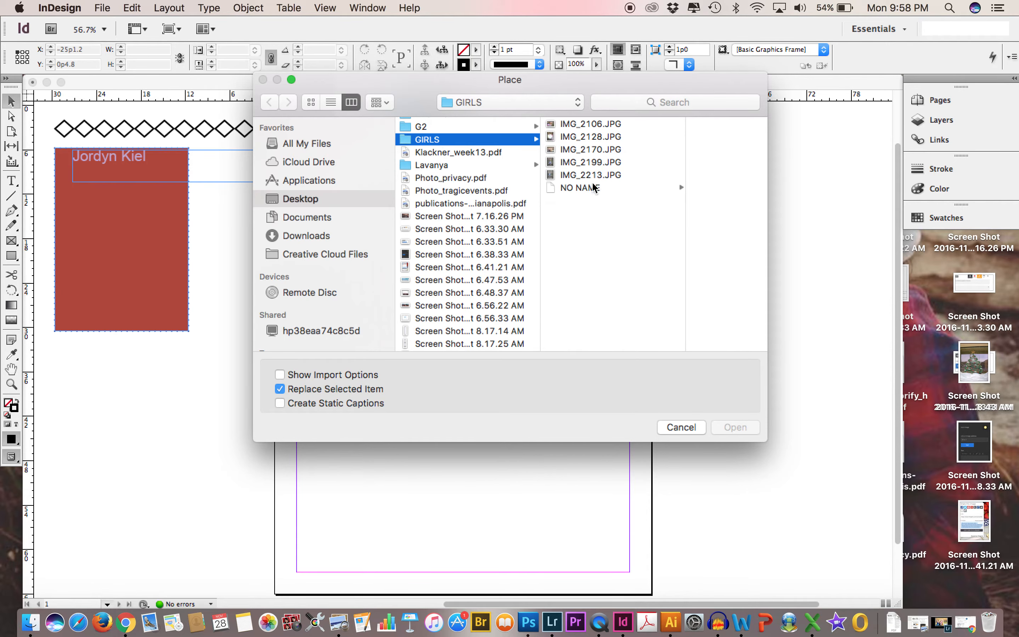
pyautogui.click(590, 175)
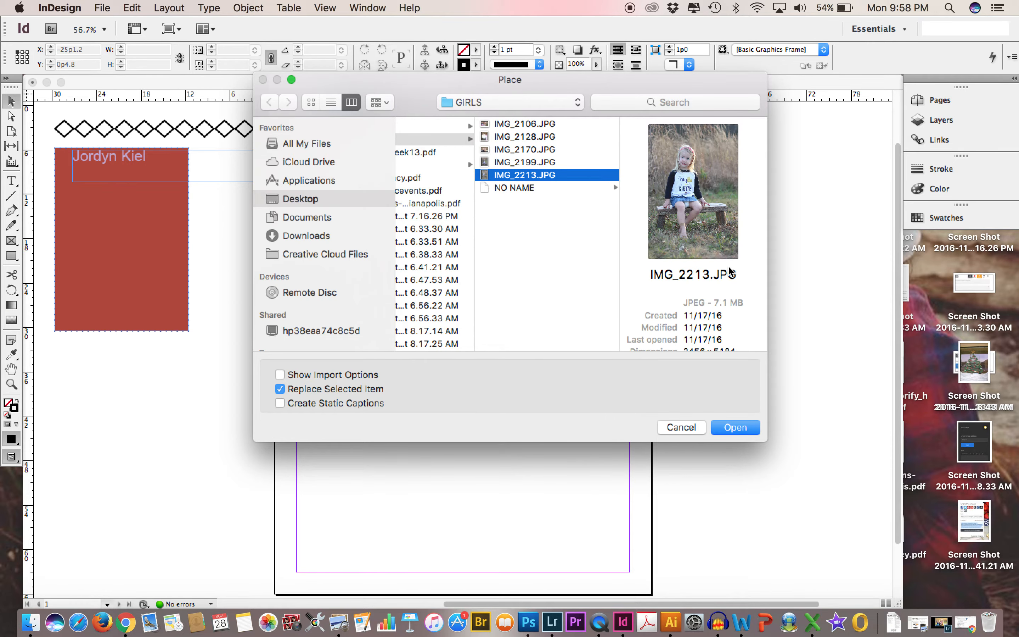
pyautogui.click(746, 426)
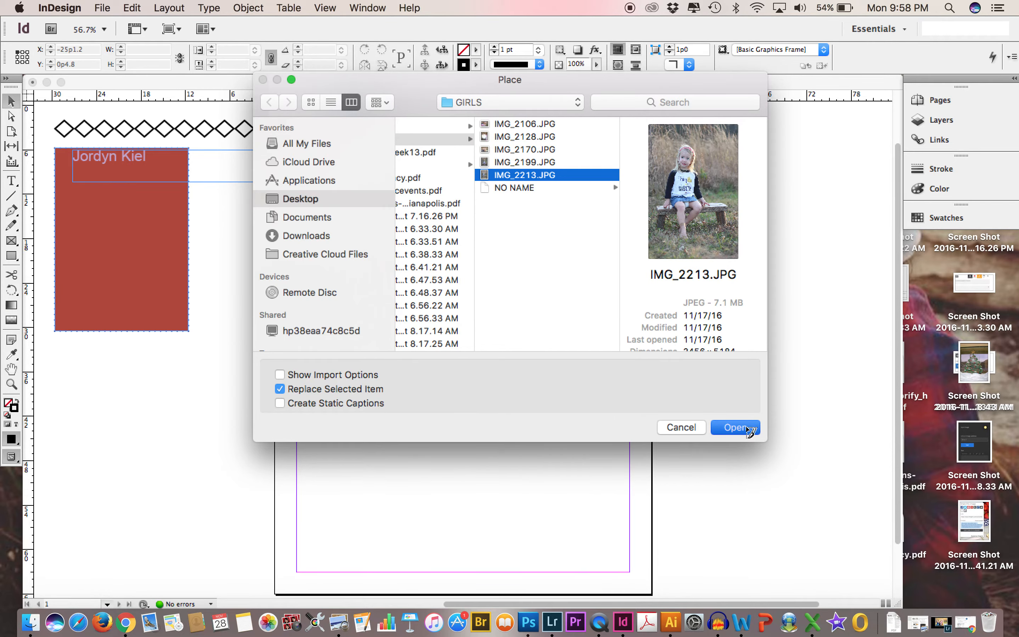
# Place the photo on the page and narrow its frame from both sides to the picture, about 17p1 wide and 25p11 high.
pyautogui.click(361, 185)
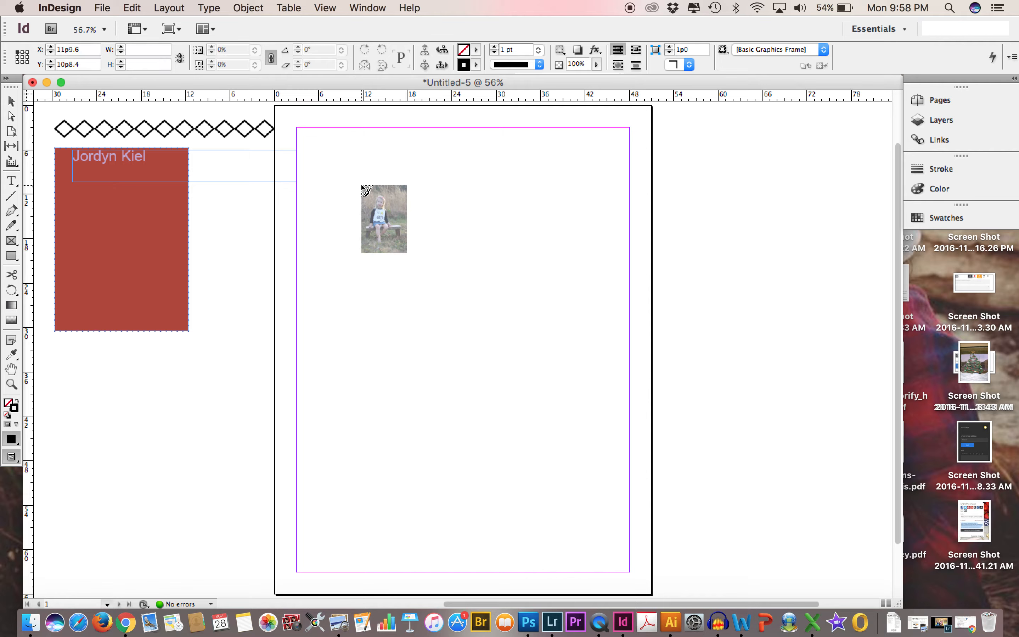
pyautogui.moveTo(407, 237); pyautogui.dragTo(650, 377)
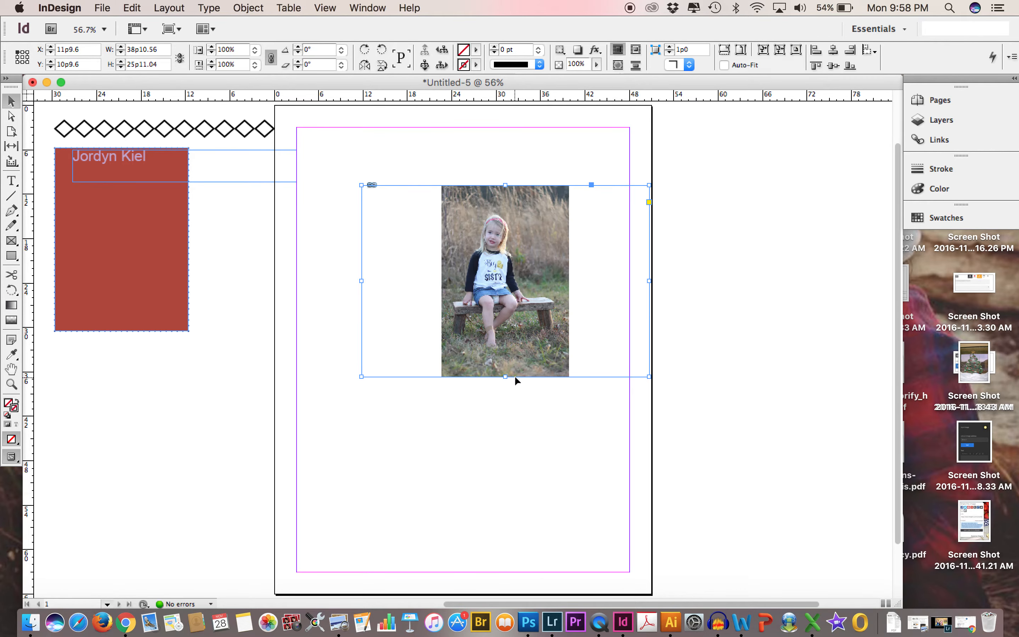
pyautogui.moveTo(362, 281); pyautogui.dragTo(441, 285)
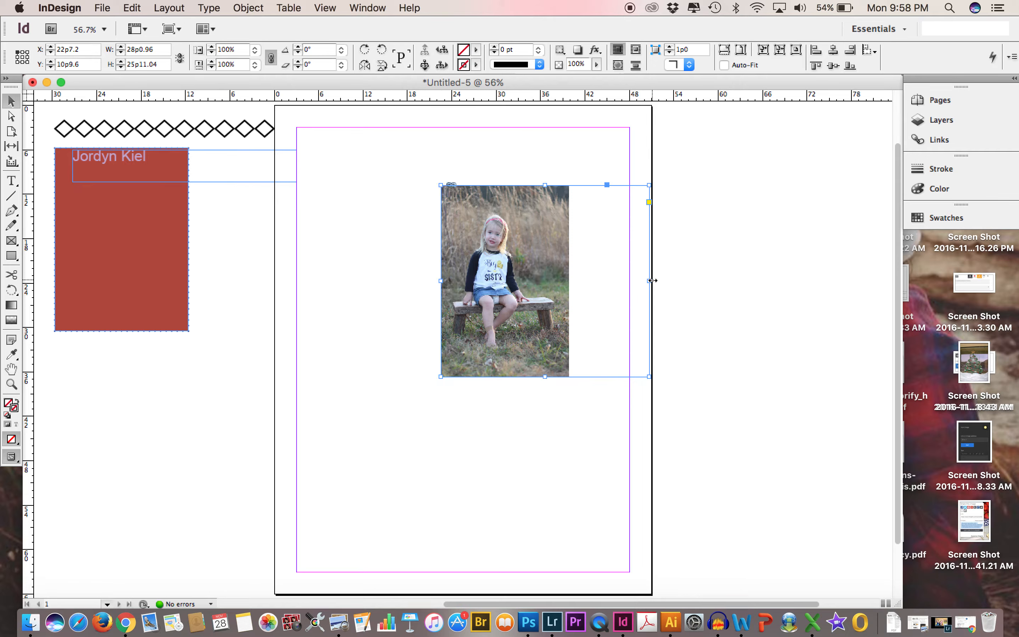
pyautogui.moveTo(649, 281); pyautogui.dragTo(462, 248)
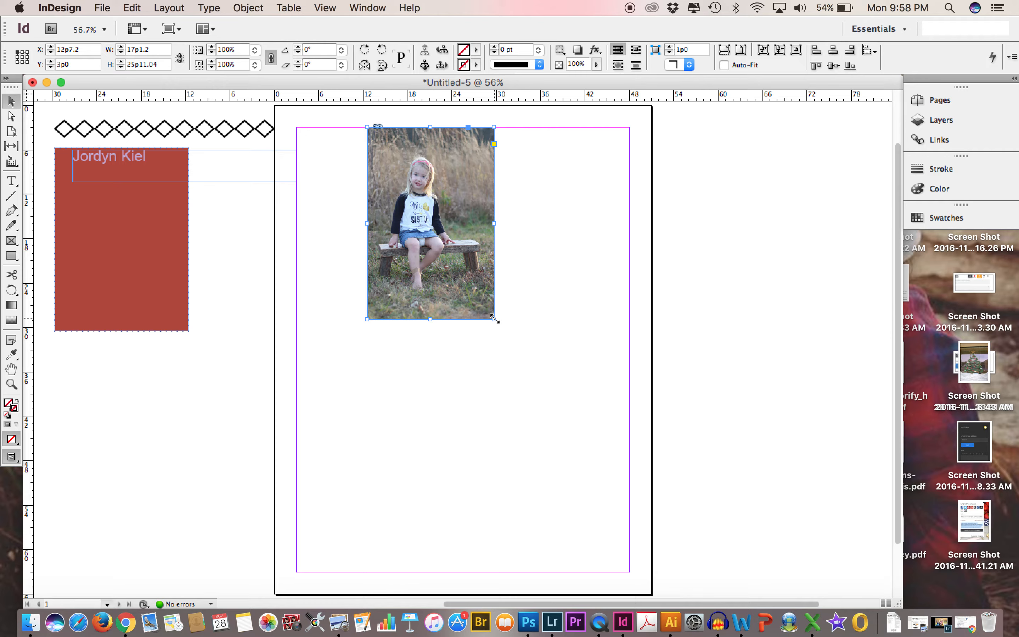
# Enlarge the photo with its frame to about 18p5 by 27p11 and move it into the page's upper right margin corner.
pyautogui.moveTo(495, 318)
pyautogui.mouseDown()
pyautogui.moveTo(622, 490)
pyautogui.moveTo(634, 531)
pyautogui.moveTo(551, 416)
pyautogui.moveTo(602, 475)
pyautogui.moveTo(528, 353)
pyautogui.moveTo(477, 290)
pyautogui.moveTo(515, 343)
pyautogui.moveTo(503, 332)
pyautogui.mouseUp()
pyautogui.moveTo(462, 303); pyautogui.dragTo(587, 303)
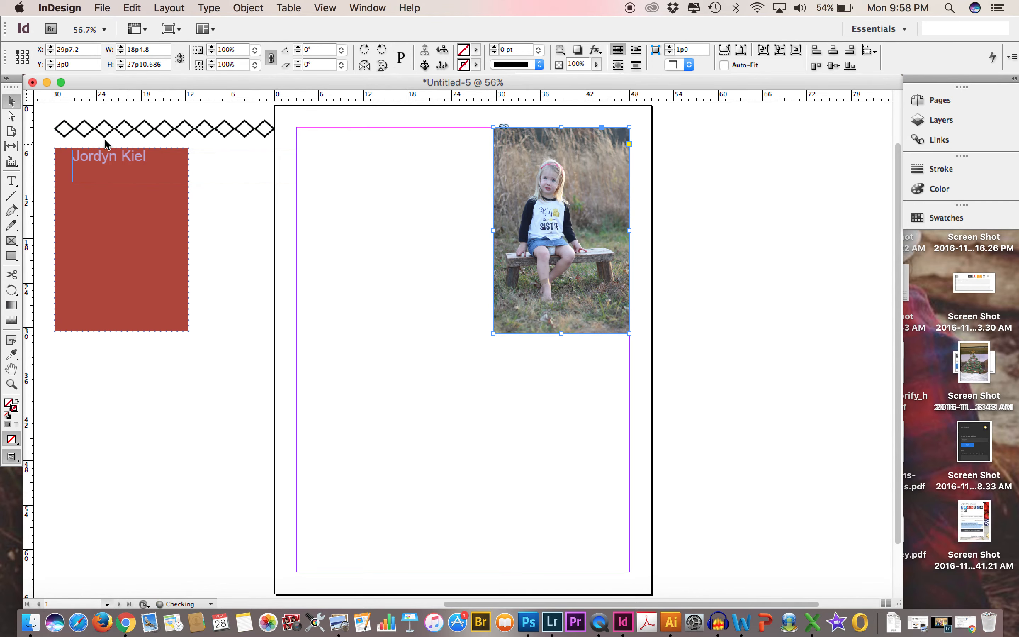
# Select the line, rectangle and name frame together, move them into the page's upper left margin corner, and deselect them.
pyautogui.moveTo(45, 112)
pyautogui.mouseDown()
pyautogui.moveTo(155, 226)
pyautogui.moveTo(390, 226)
pyautogui.mouseUp()
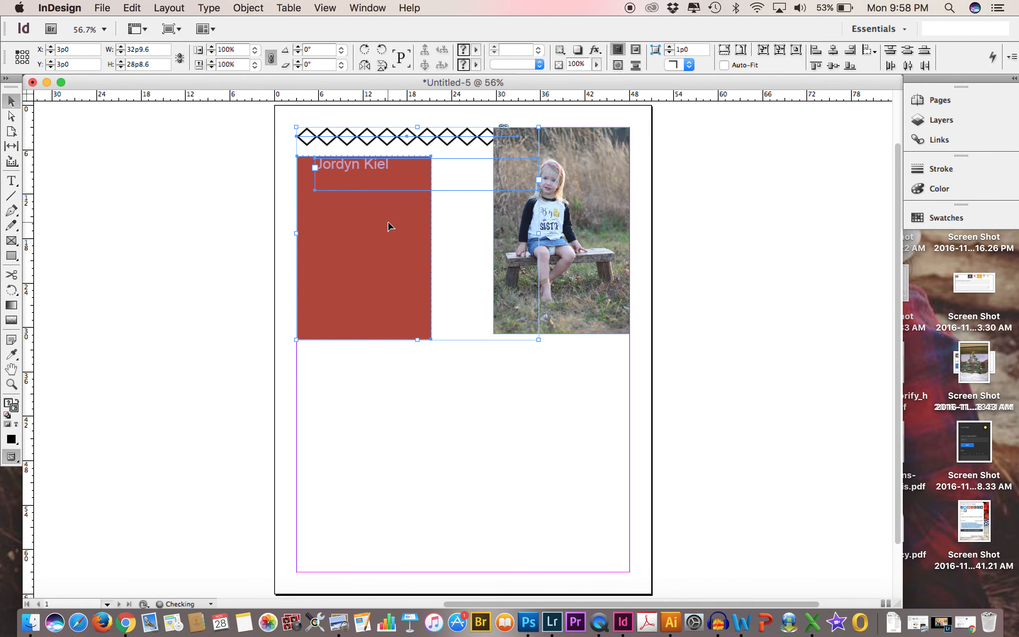
pyautogui.click(755, 363)
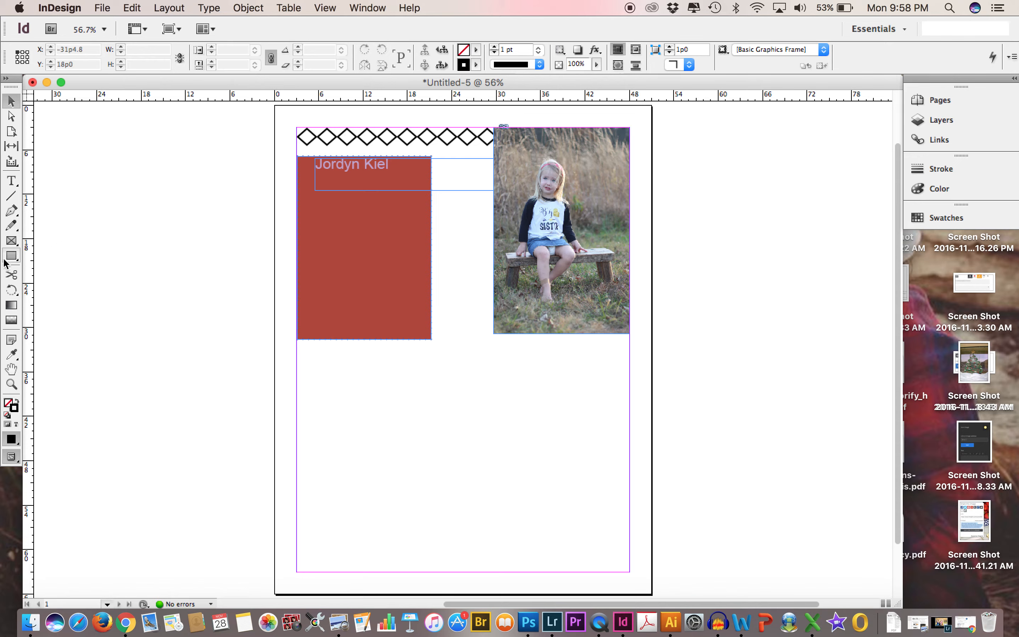
# Draw a text frame across the full margin width on the lower part of the page and fill it with placeholder text.
pyautogui.click(12, 181)
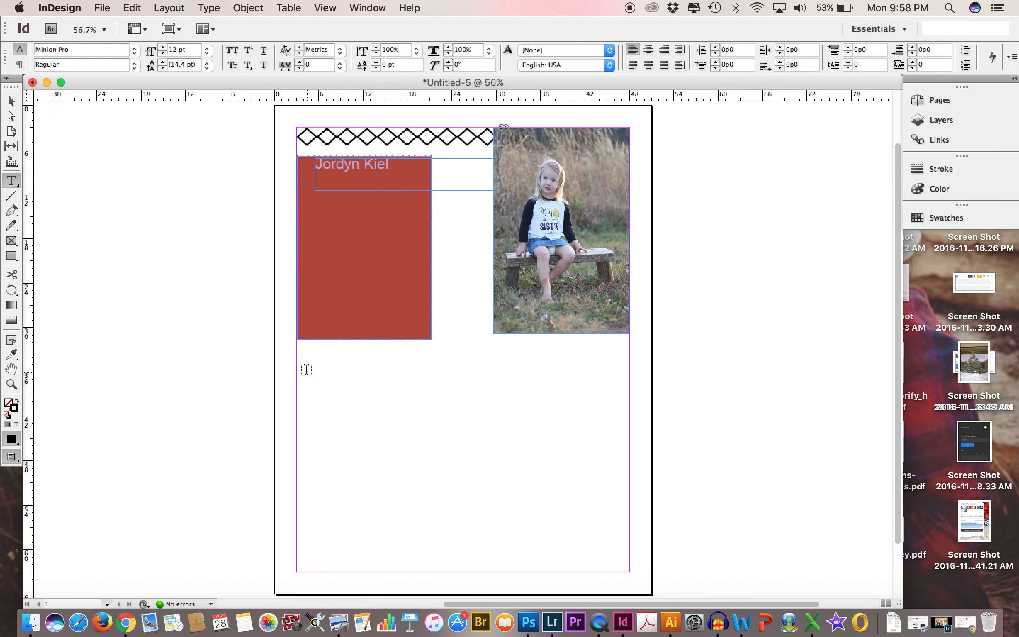
pyautogui.moveTo(297, 368); pyautogui.dragTo(629, 571)
pyautogui.click(206, 10)
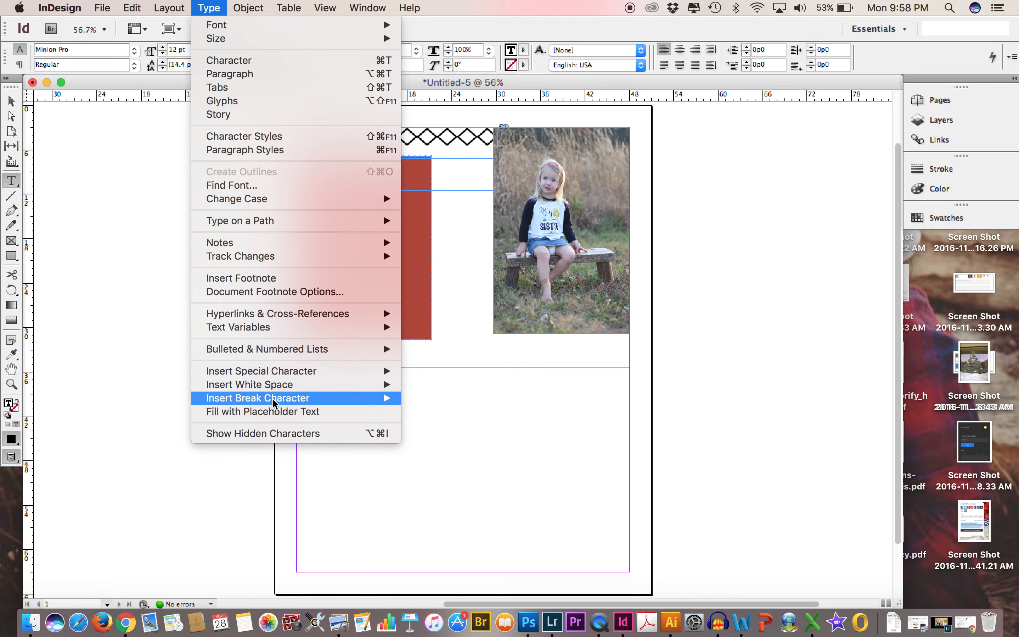
pyautogui.click(273, 411)
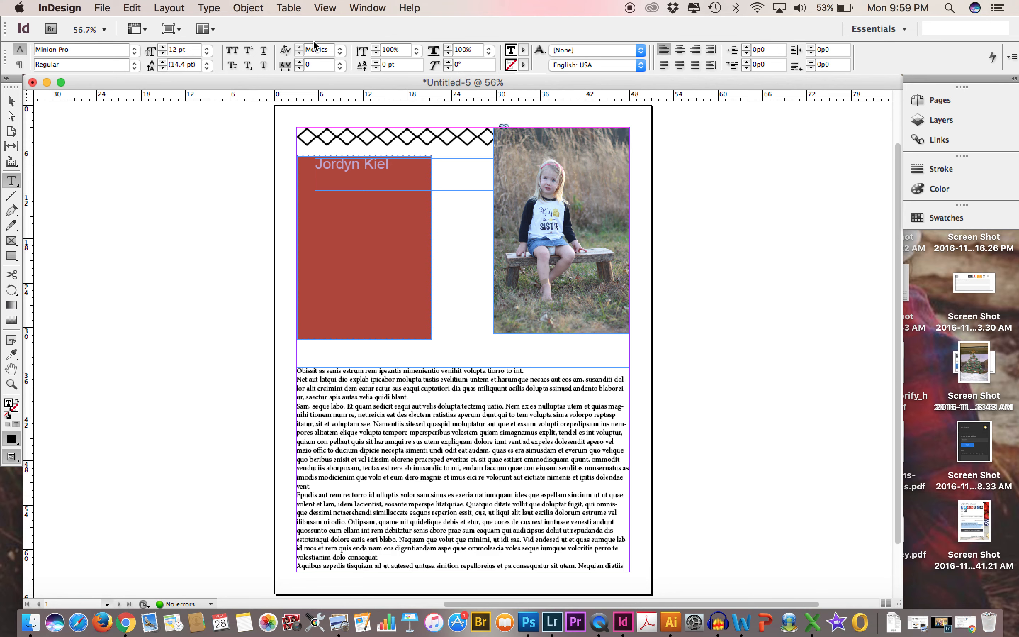
# Set the placeholder text frame to 3 columns and deselect it.
pyautogui.click(19, 65)
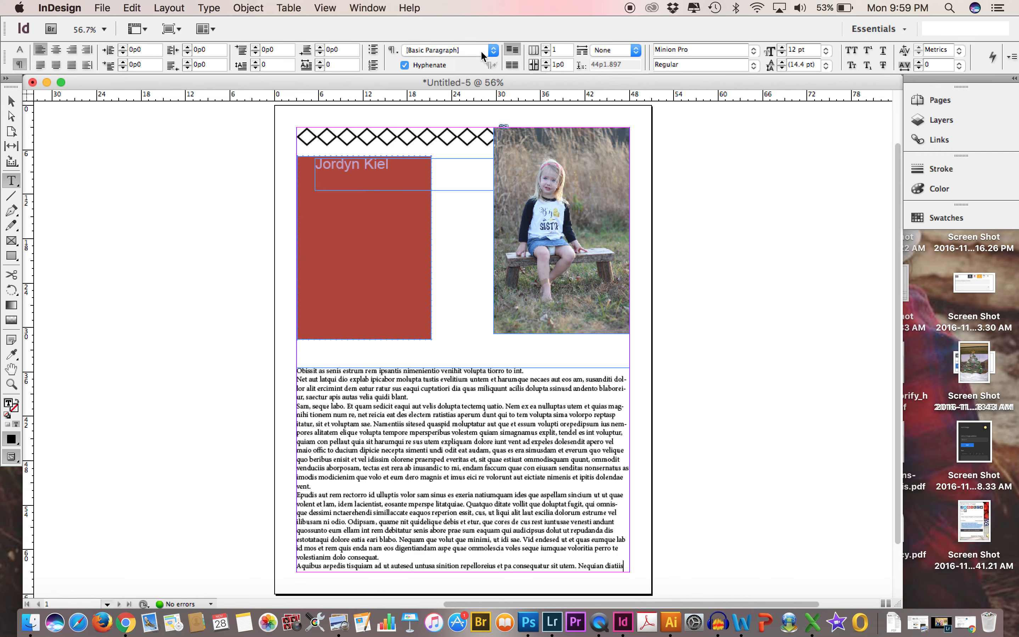
pyautogui.click(546, 48)
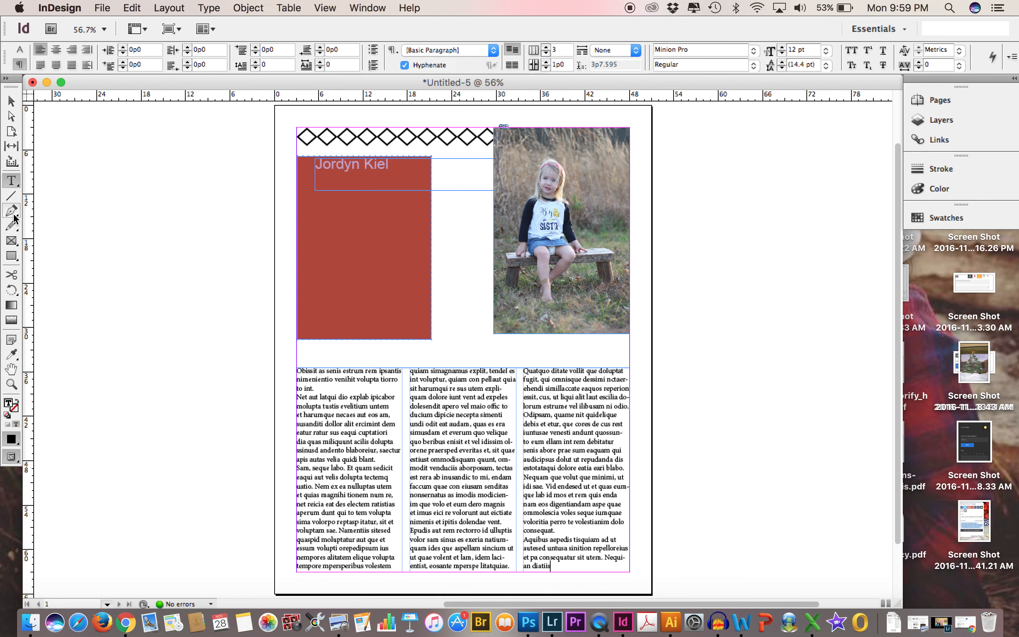
pyautogui.click(11, 101)
pyautogui.click(195, 339)
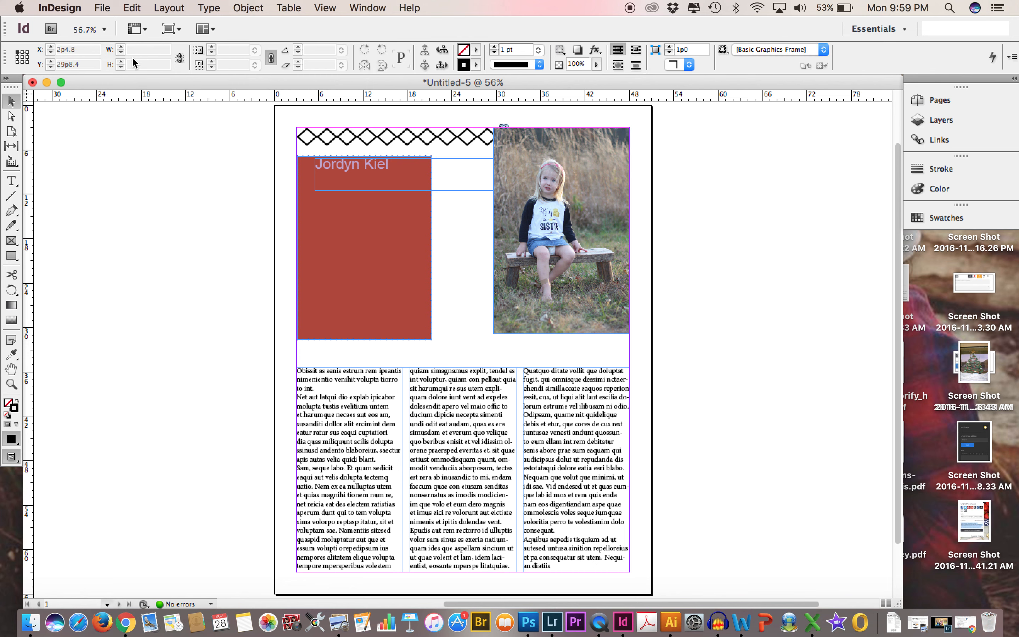
# Open the document's file commands.
pyautogui.click(102, 8)
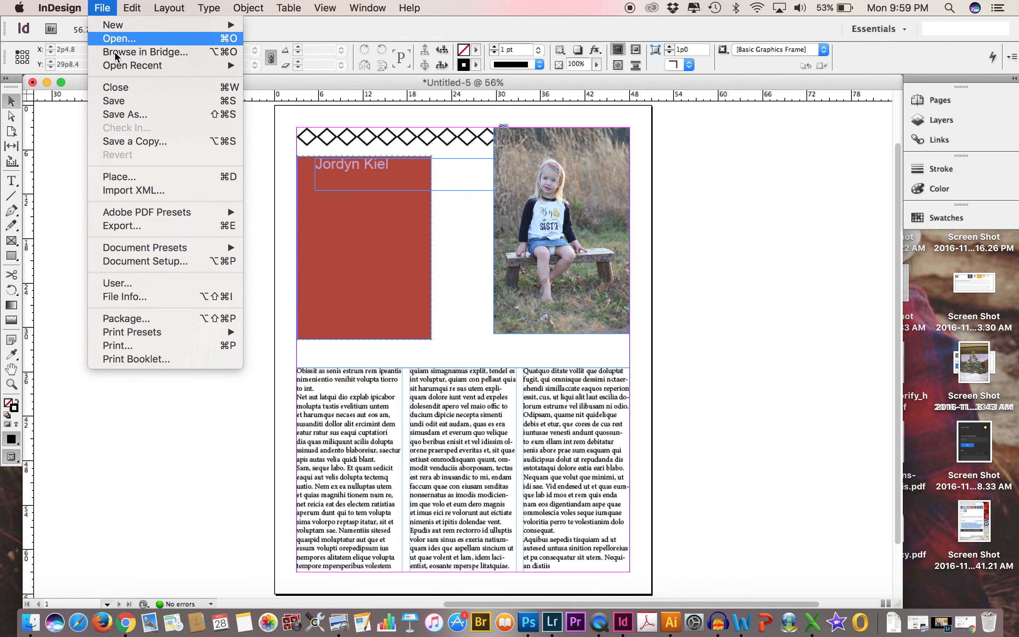